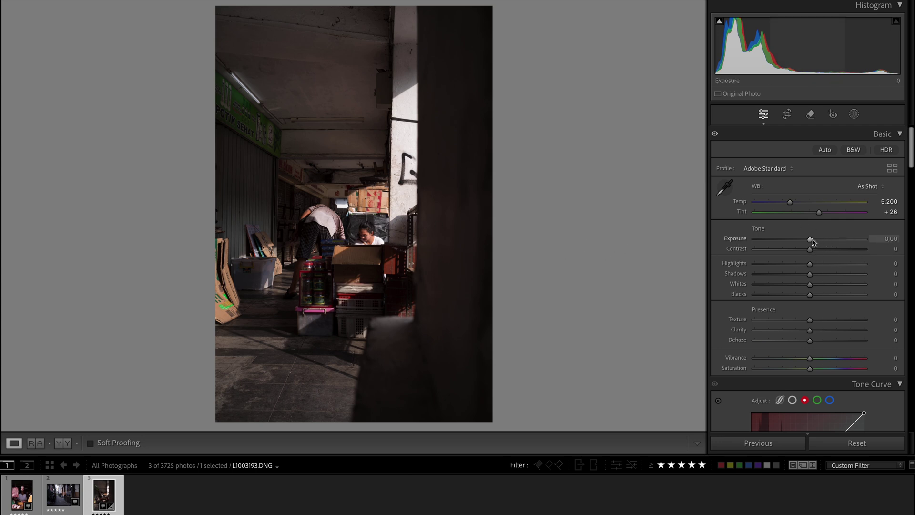
# Set Exposure −0.25, Contrast −28, Highlights −15, Whites −12, Clarity −12 and Temp 5,590.
pyautogui.moveTo(811, 240); pyautogui.dragTo(808, 240)
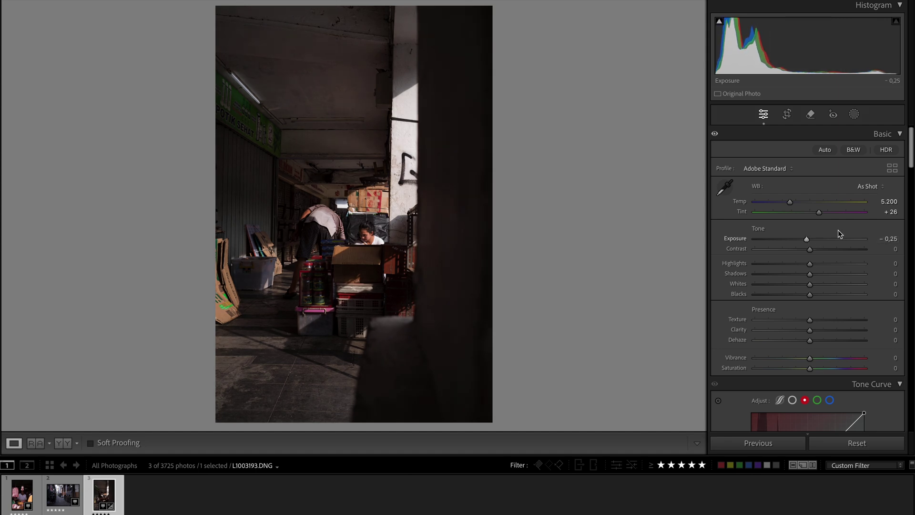
pyautogui.moveTo(810, 249); pyautogui.dragTo(794, 248)
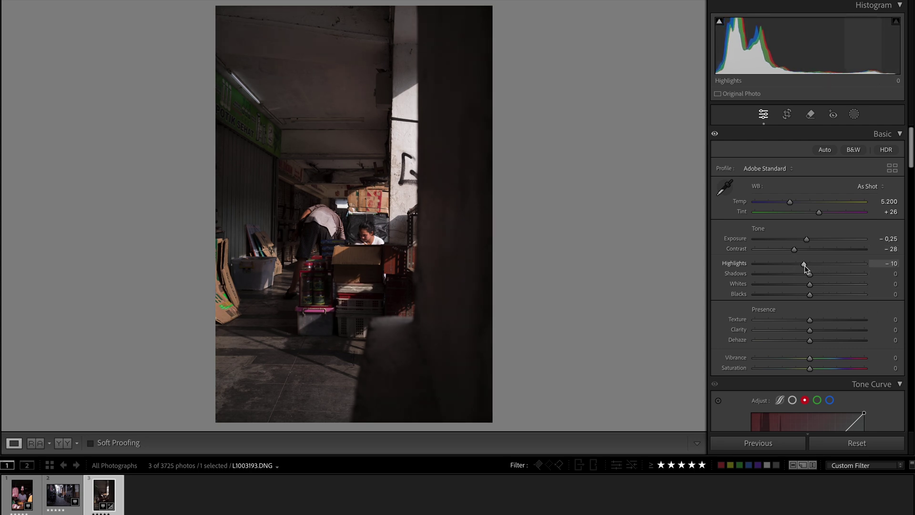
pyautogui.moveTo(804, 265); pyautogui.dragTo(803, 265)
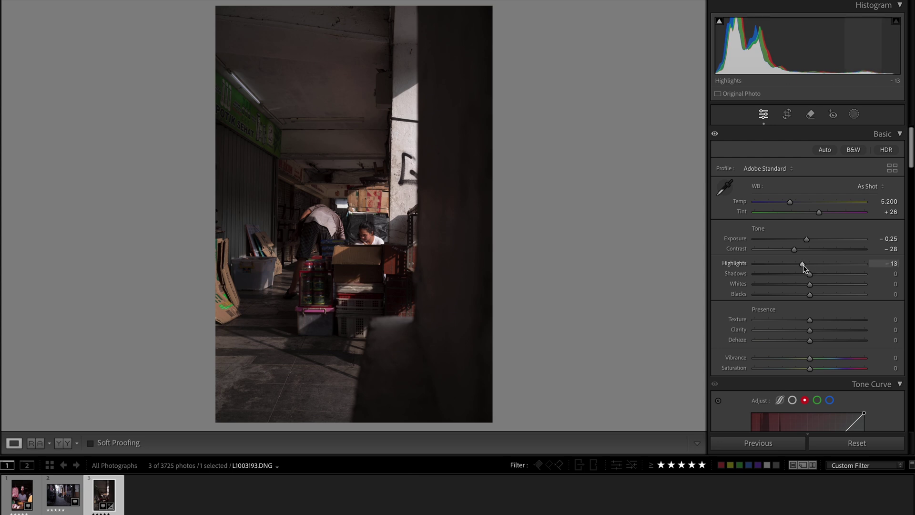
pyautogui.moveTo(802, 265); pyautogui.dragTo(816, 276)
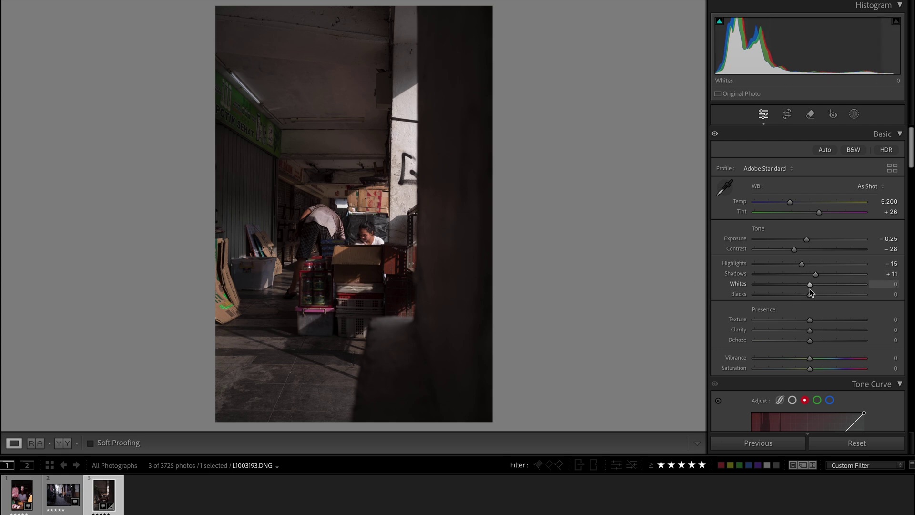
pyautogui.moveTo(809, 285); pyautogui.dragTo(805, 285)
pyautogui.moveTo(807, 283); pyautogui.dragTo(813, 296)
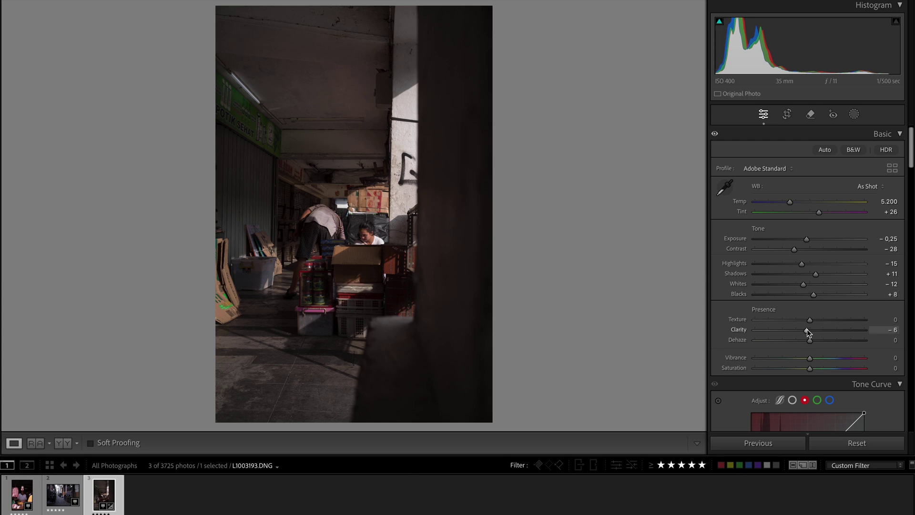
pyautogui.moveTo(806, 332); pyautogui.dragTo(804, 333)
pyautogui.moveTo(789, 201); pyautogui.dragTo(795, 202)
# Auto-straighten the photo by −0.69° and tighten the crop from the bottom-right corner.
pyautogui.press('r')
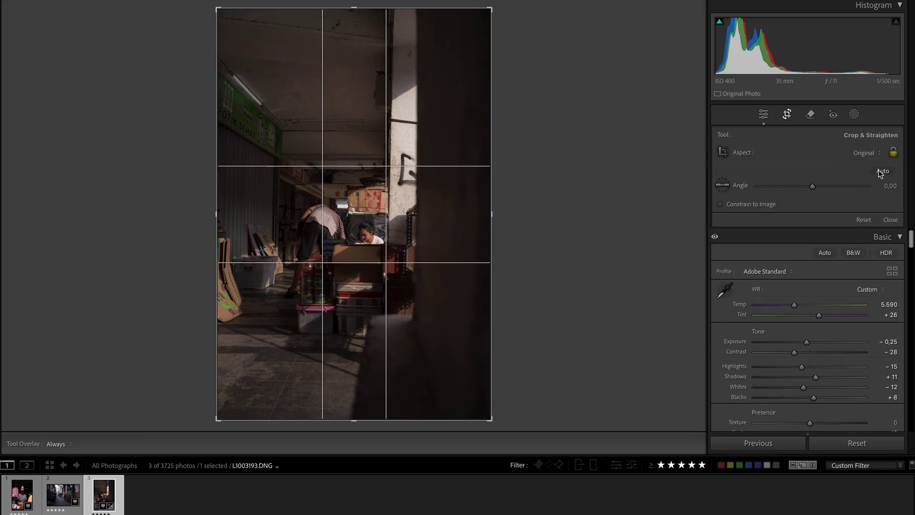
pyautogui.click(879, 171)
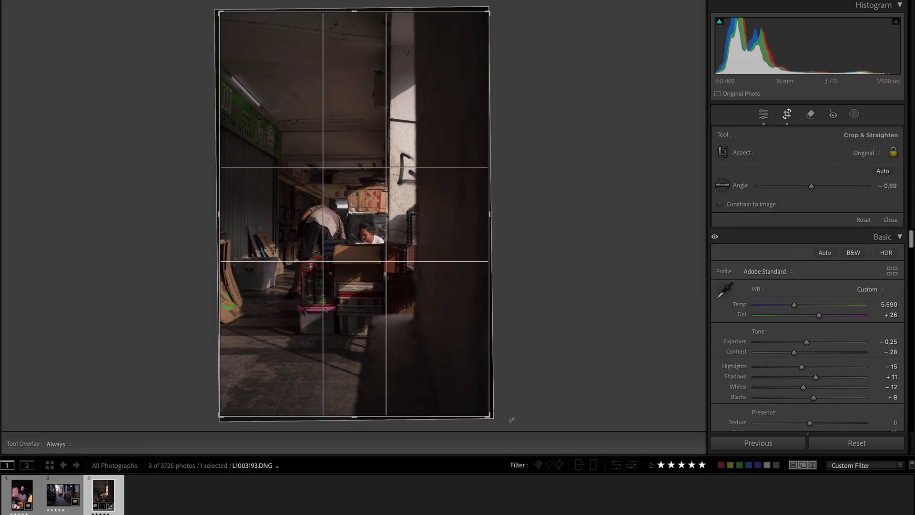
pyautogui.moveTo(491, 418); pyautogui.dragTo(474, 394)
pyautogui.moveTo(449, 337); pyautogui.dragTo(452, 330)
pyautogui.doubleClick(451, 329)
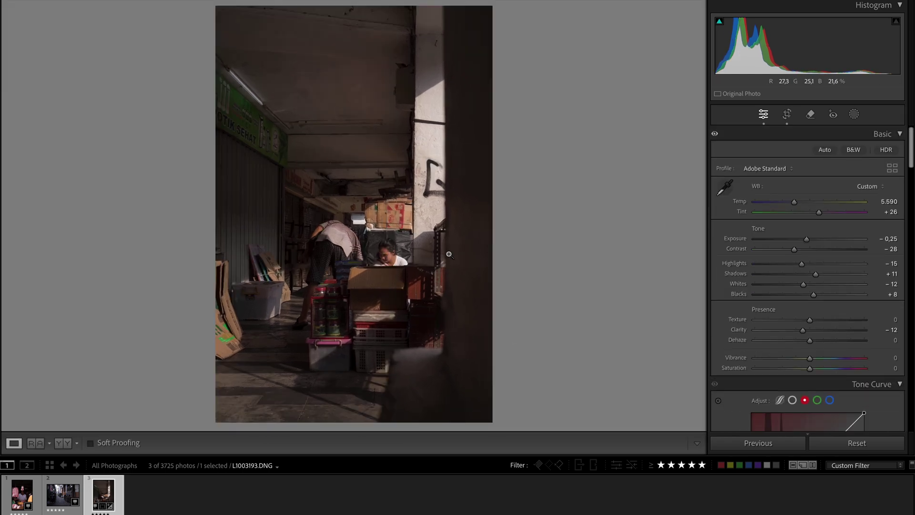
# Set calibration Shadows Tint −4, Red Primary Hue +5, Saturation −10, Blue Primary Saturation −12.
pyautogui.scroll(-3, 788, 319)
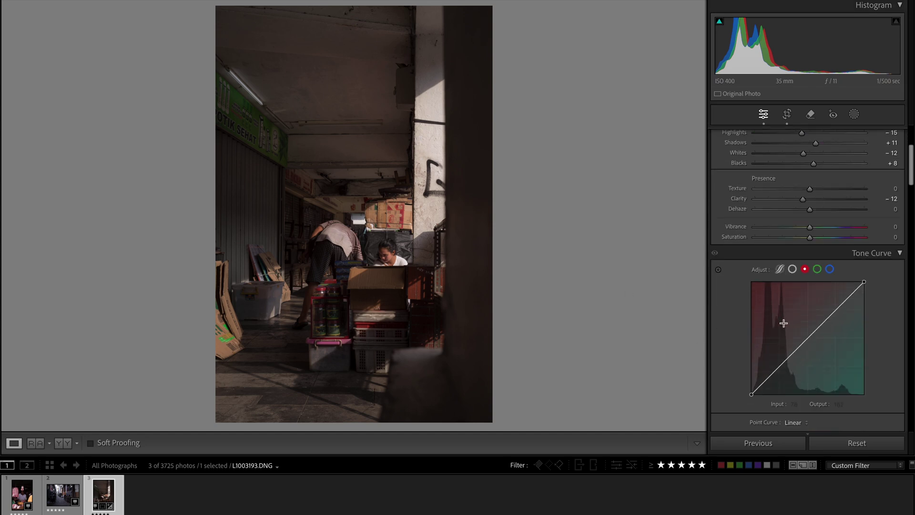
pyautogui.scroll(-4, 782, 323)
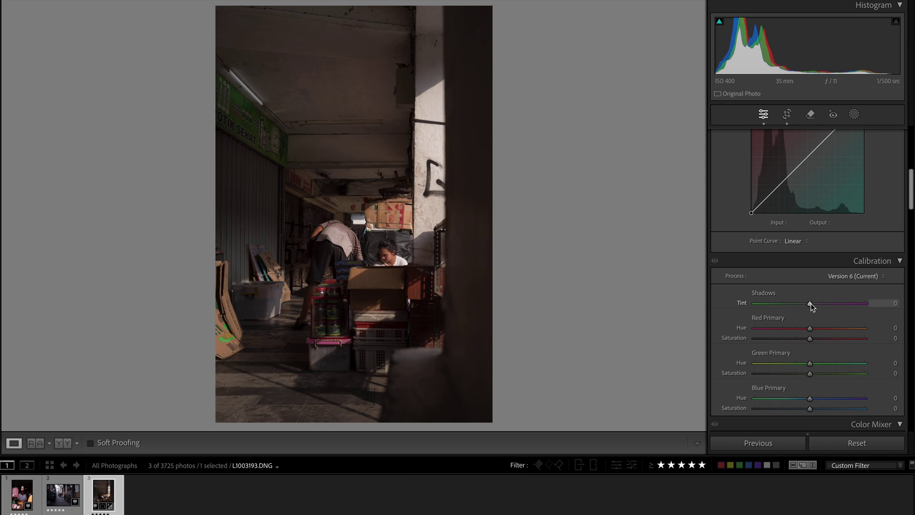
pyautogui.moveTo(810, 303); pyautogui.dragTo(807, 304)
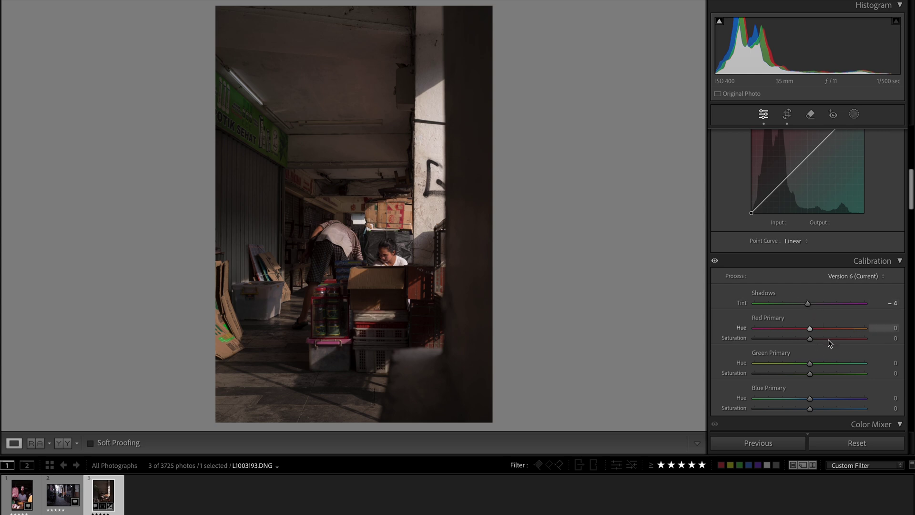
pyautogui.moveTo(809, 329); pyautogui.dragTo(811, 332)
pyautogui.moveTo(809, 339); pyautogui.dragTo(804, 339)
pyautogui.moveTo(809, 409); pyautogui.dragTo(803, 407)
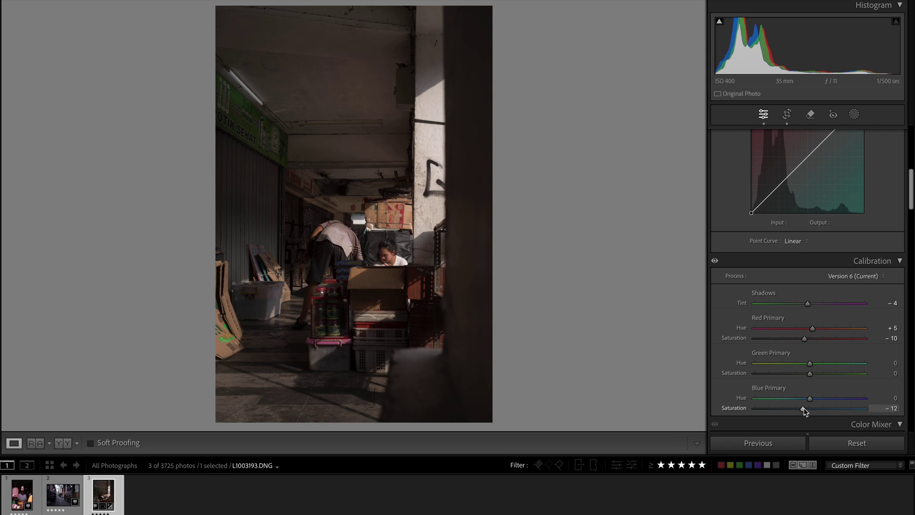
# Toggle the calibration adjustments off and on to compare, leaving them enabled.
pyautogui.click(715, 262)
pyautogui.click(714, 262)
pyautogui.click(715, 262)
# Shape the red channel tone curve into an S-curve with lowered shadows and lifted highlights.
pyautogui.scroll(-5, 748, 309)
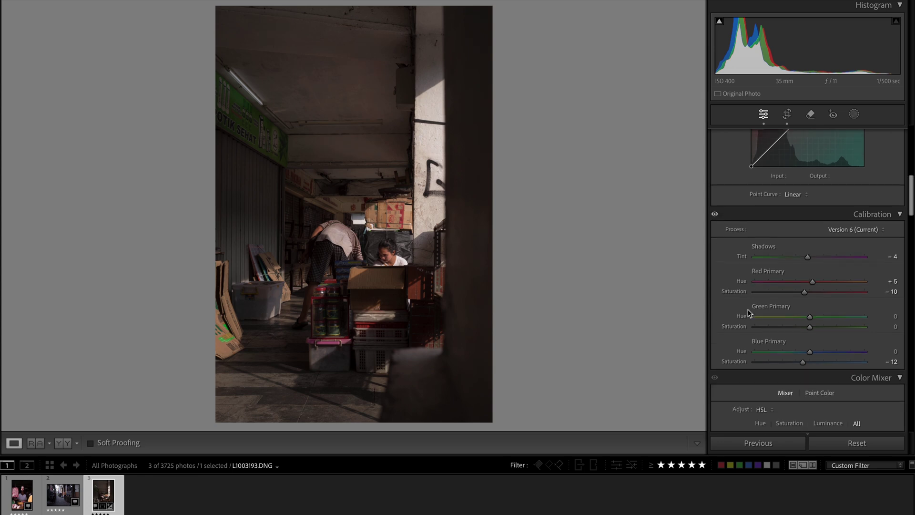
pyautogui.scroll(-6, 748, 309)
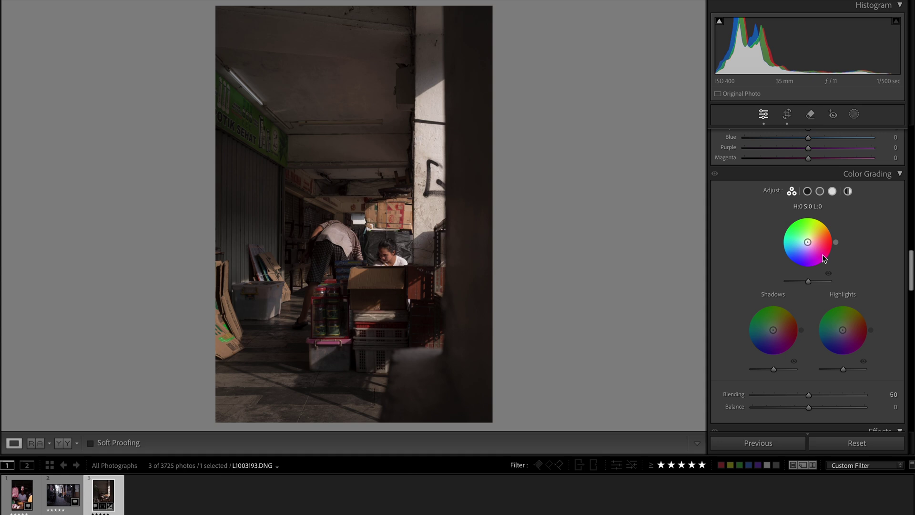
pyautogui.scroll(6, 824, 260)
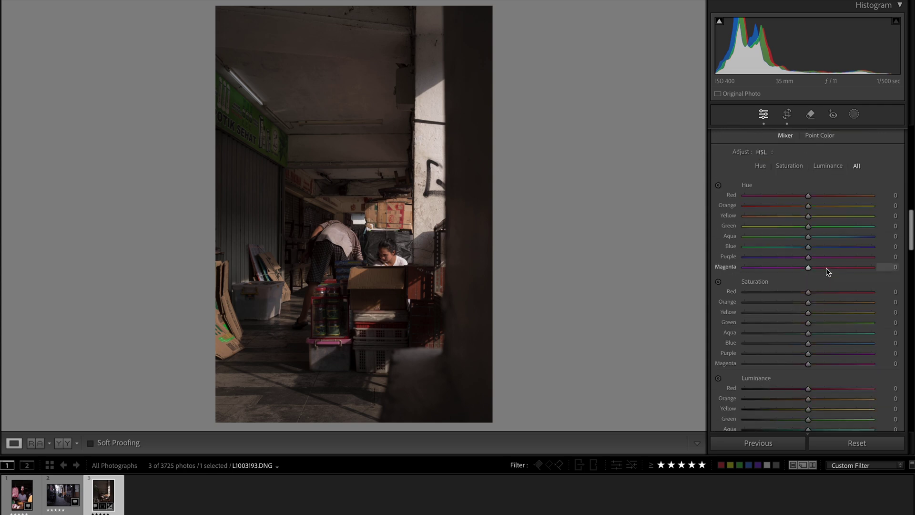
pyautogui.scroll(8, 825, 267)
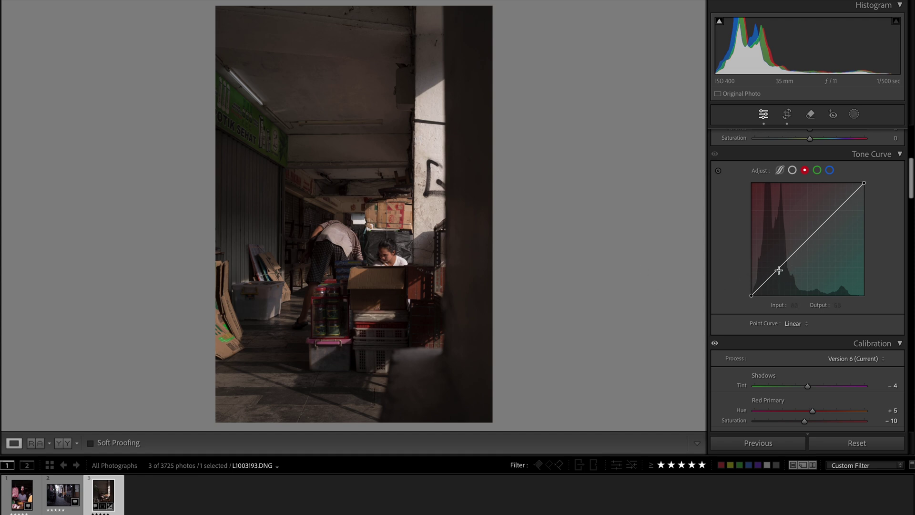
pyautogui.moveTo(778, 270); pyautogui.dragTo(780, 273)
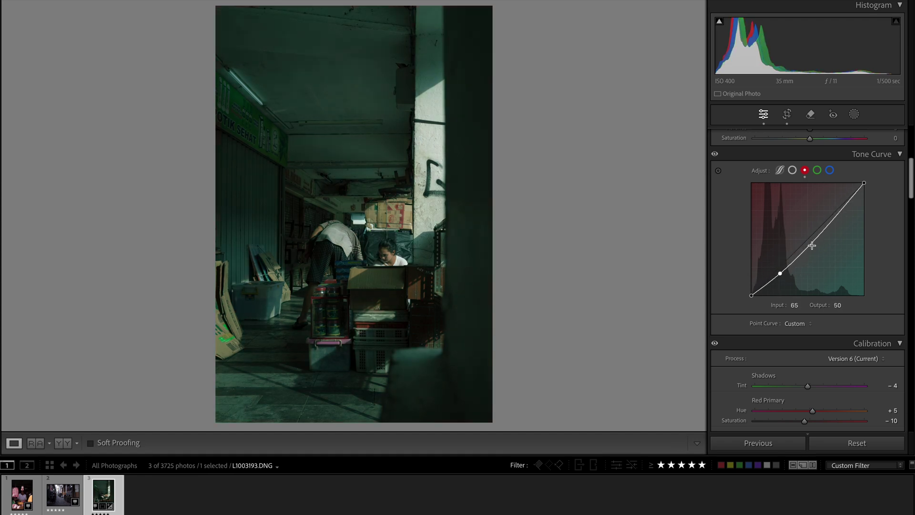
pyautogui.moveTo(811, 245); pyautogui.dragTo(807, 240)
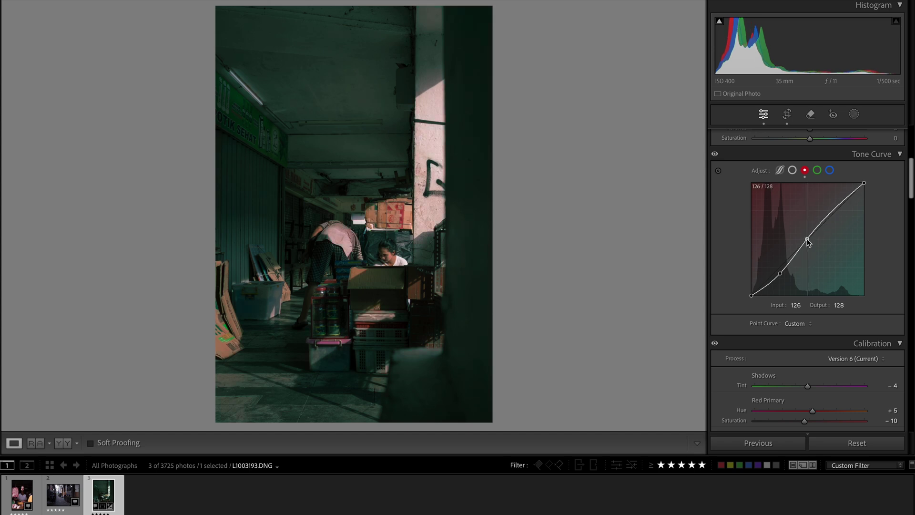
pyautogui.moveTo(831, 214); pyautogui.dragTo(848, 194)
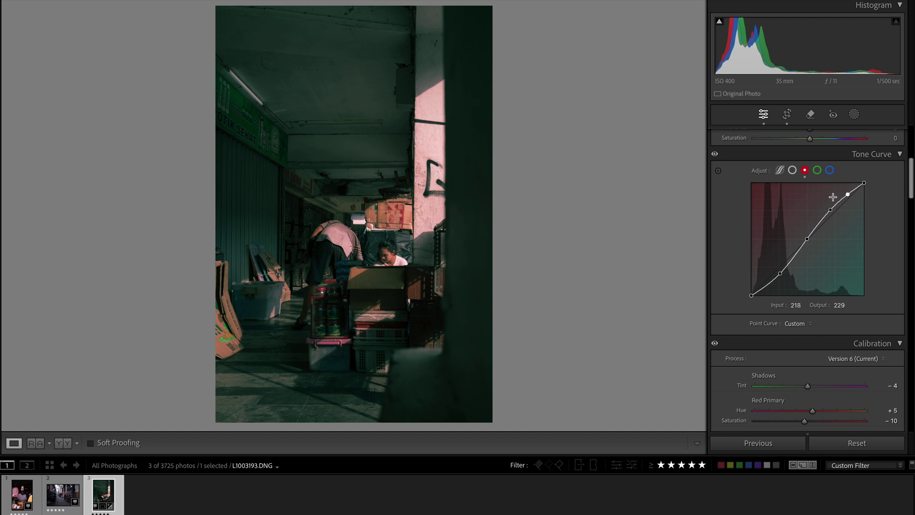
pyautogui.moveTo(781, 274); pyautogui.dragTo(779, 277)
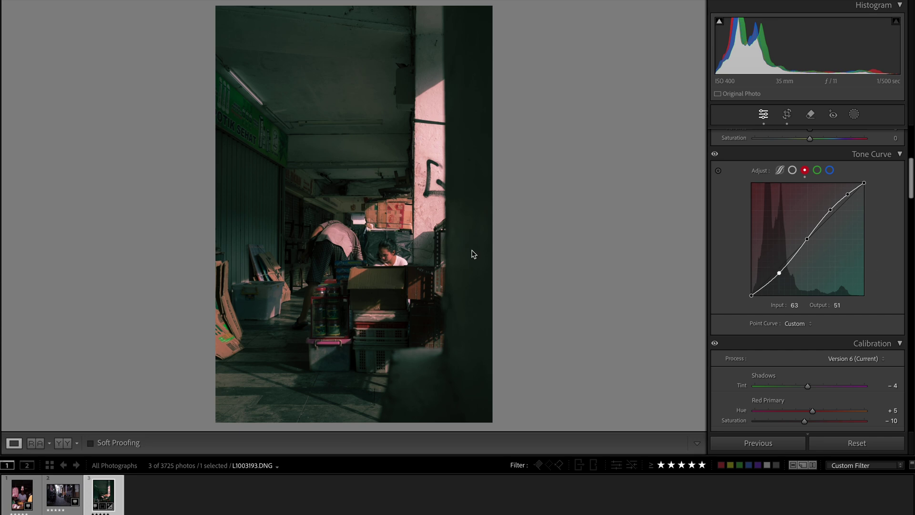
# Copy the red channel curve and paste it onto the green and blue channels.
pyautogui.rightClick(823, 249)
pyautogui.click(855, 286)
pyautogui.click(816, 170)
pyautogui.rightClick(836, 255)
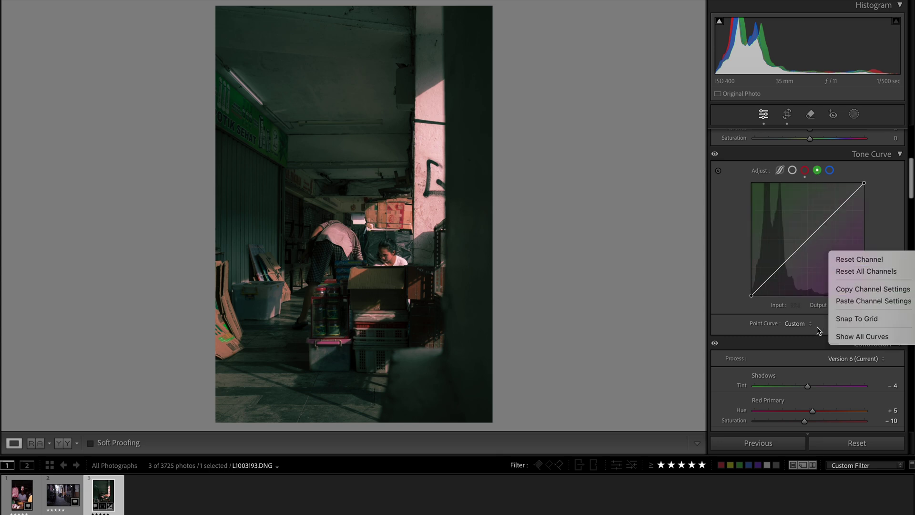
pyautogui.click(865, 301)
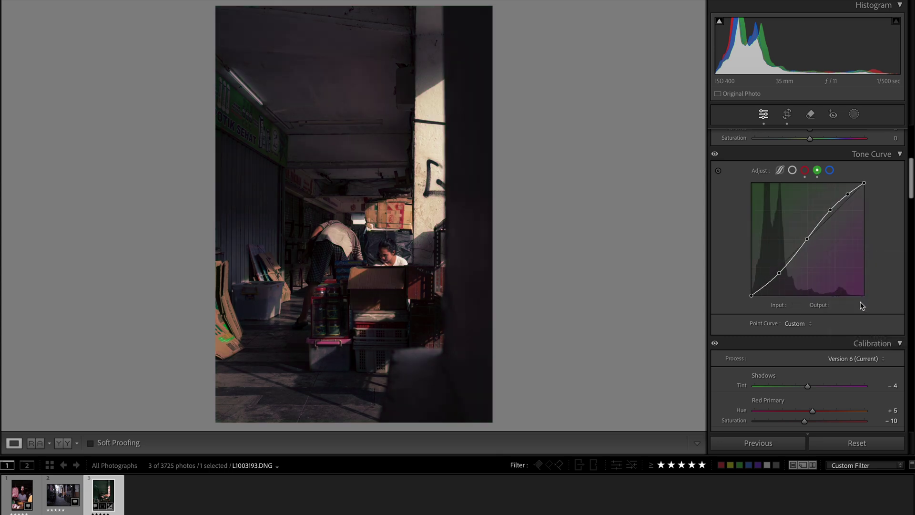
pyautogui.click(829, 170)
pyautogui.rightClick(812, 242)
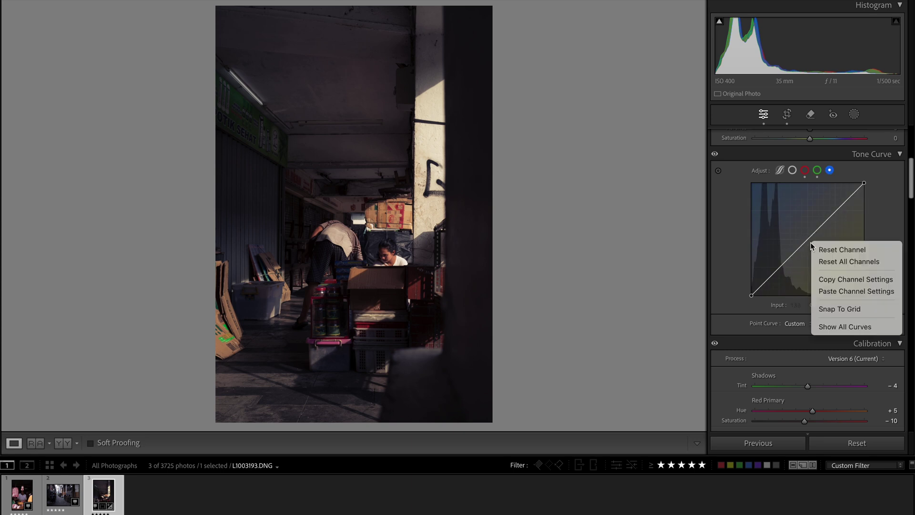
pyautogui.click(859, 292)
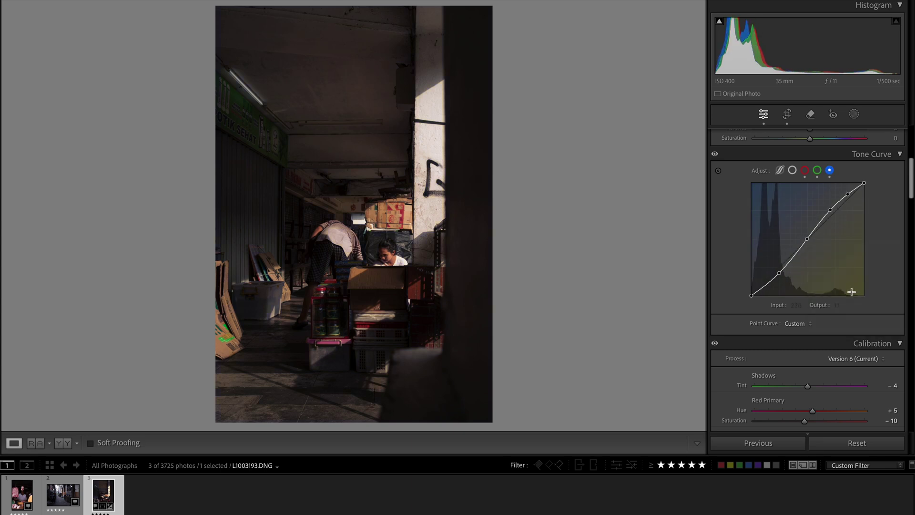
# Toggle the Tone Curve panel repeatedly to compare the photo with and without the curves.
pyautogui.click(715, 155)
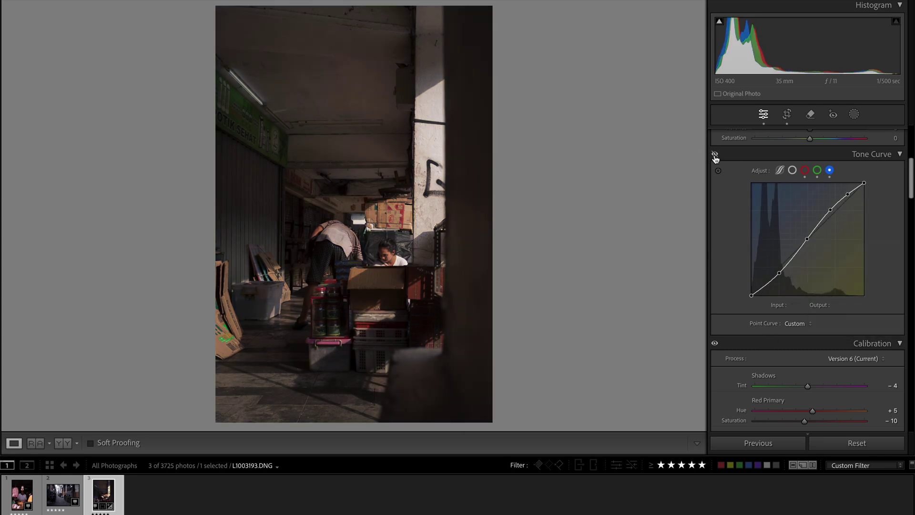
pyautogui.click(714, 154)
pyautogui.click(714, 155)
pyautogui.click(714, 155)
pyautogui.click(715, 155)
pyautogui.click(715, 155)
pyautogui.click(715, 155)
pyautogui.click(714, 155)
pyautogui.click(715, 155)
pyautogui.click(714, 155)
pyautogui.click(714, 155)
pyautogui.click(715, 155)
pyautogui.click(715, 155)
pyautogui.click(715, 155)
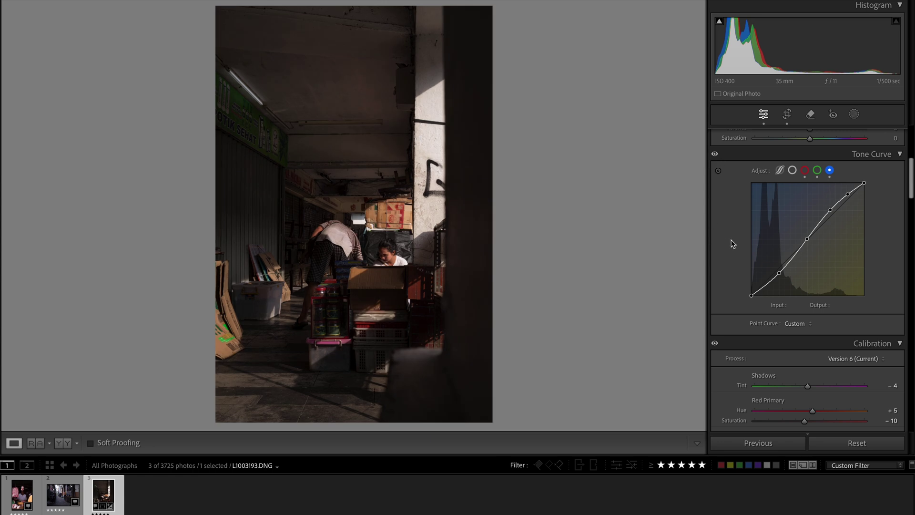
# Lift the Shadows region on the parametric curve and compare the result on and off.
pyautogui.click(779, 171)
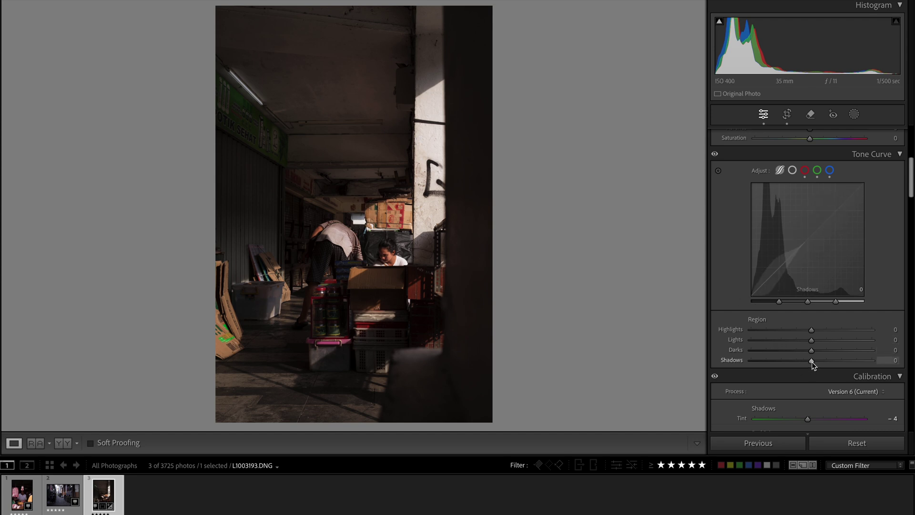
pyautogui.moveTo(812, 361); pyautogui.dragTo(823, 358)
pyautogui.click(716, 155)
pyautogui.click(716, 155)
pyautogui.click(716, 155)
pyautogui.click(716, 155)
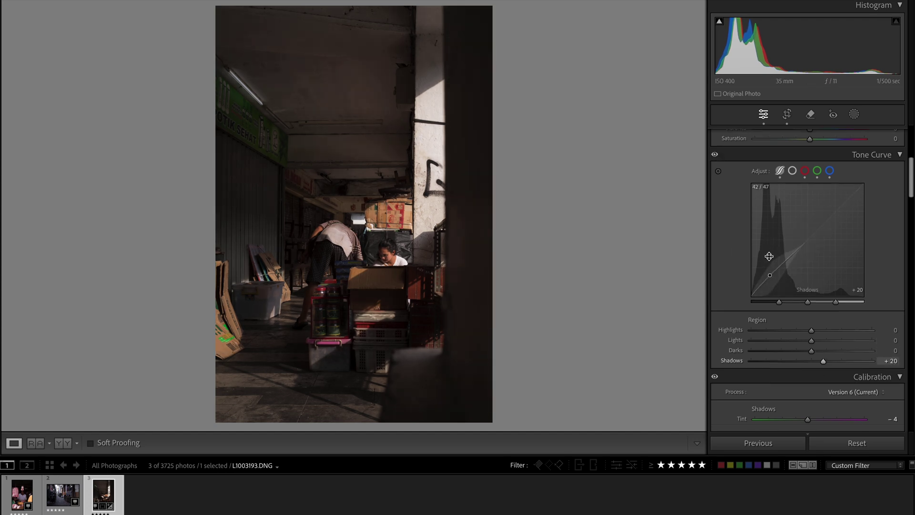
# On the point curve, lower the white point to mute highlights and raise the black point to fade shadows.
pyautogui.scroll(3, 768, 255)
pyautogui.scroll(-3, 769, 260)
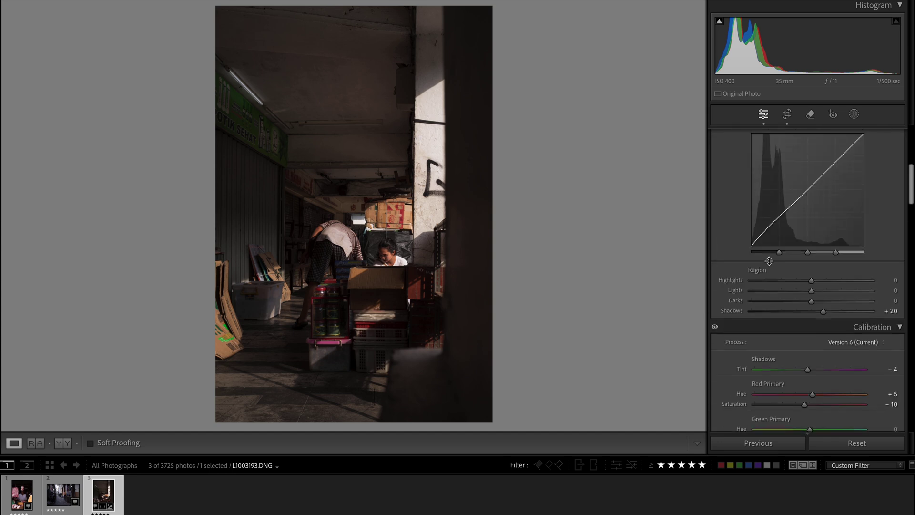
pyautogui.scroll(2, 768, 257)
pyautogui.click(792, 224)
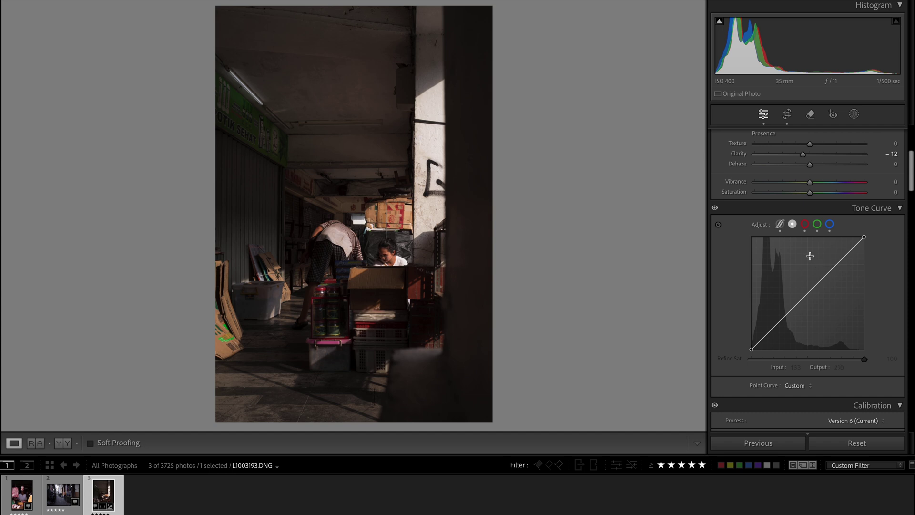
pyautogui.moveTo(864, 237); pyautogui.dragTo(863, 236)
pyautogui.moveTo(861, 235); pyautogui.dragTo(868, 242)
pyautogui.moveTo(751, 349); pyautogui.dragTo(751, 349)
# Scroll down to the Color Mixer's HSL sliders, all still at zero.
pyautogui.scroll(-2, 801, 238)
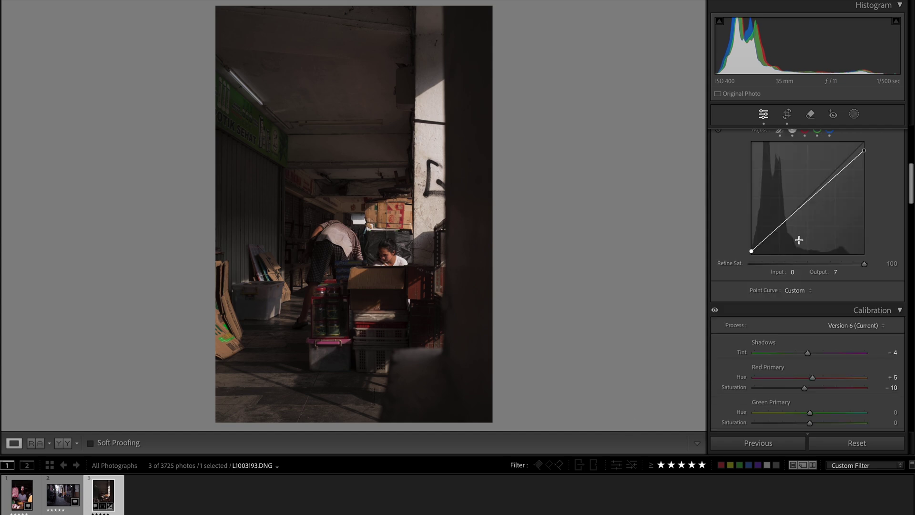
pyautogui.scroll(-1, 868, 204)
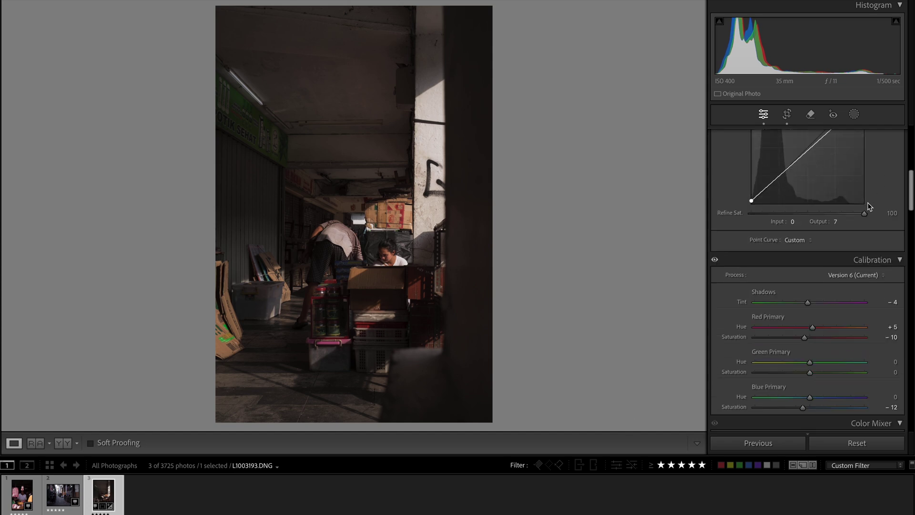
pyautogui.scroll(-6, 867, 202)
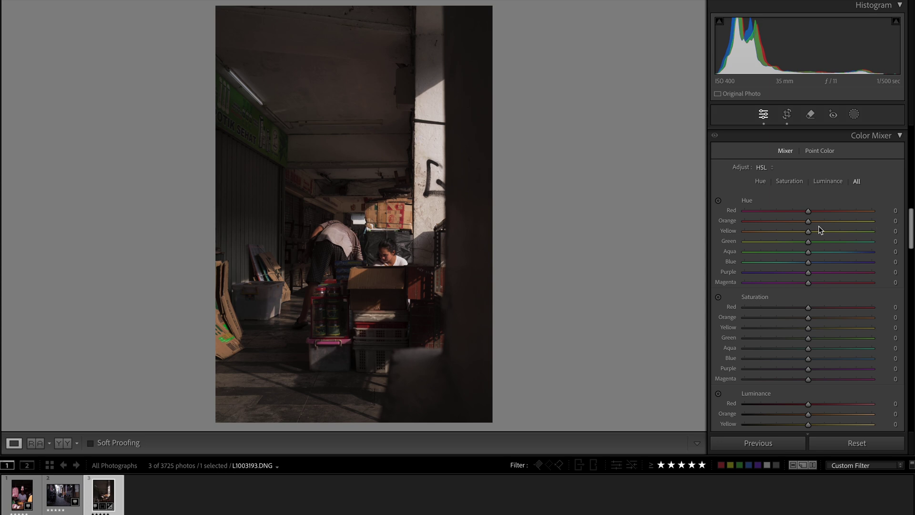
# Shift hues to Red +11, Yellow +5, Green +15, Aqua +4, Blue −5, Purple +15.
pyautogui.moveTo(808, 210); pyautogui.dragTo(804, 220)
pyautogui.moveTo(809, 231); pyautogui.dragTo(811, 233)
pyautogui.moveTo(808, 243); pyautogui.dragTo(817, 244)
pyautogui.moveTo(810, 252); pyautogui.dragTo(814, 253)
pyautogui.moveTo(804, 261); pyautogui.dragTo(806, 262)
pyautogui.moveTo(803, 275)
pyautogui.mouseDown()
pyautogui.moveTo(819, 272)
pyautogui.moveTo(811, 279)
pyautogui.mouseUp()
# Check the colour mixer effect at 1:1 on the woman's face, then return to the full view.
pyautogui.click(387, 251)
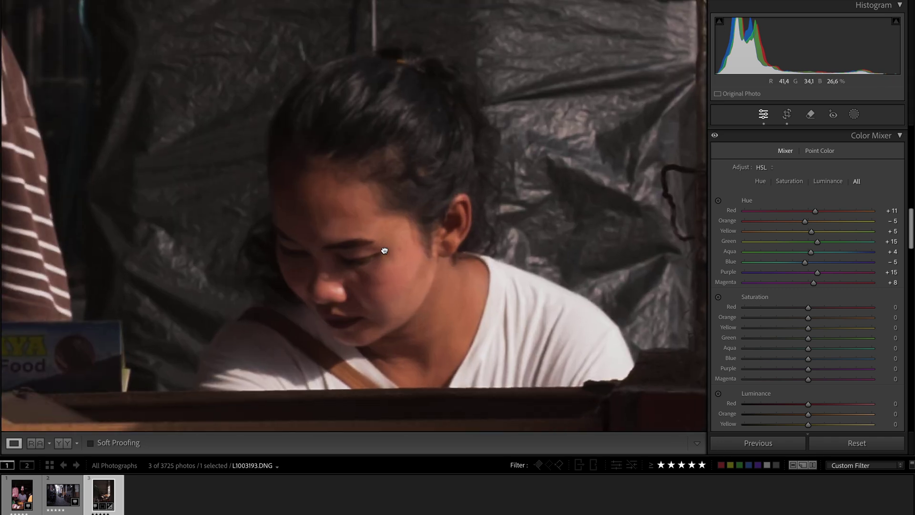
pyautogui.moveTo(381, 251); pyautogui.dragTo(454, 263)
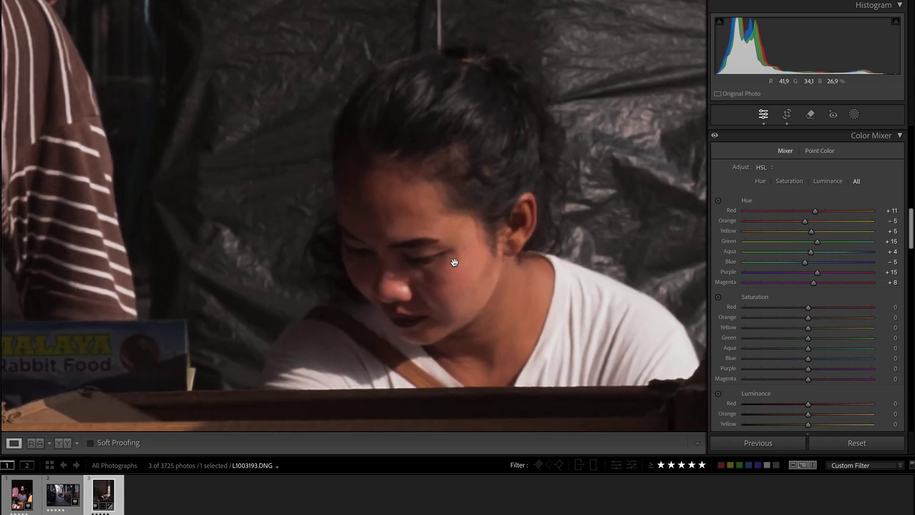
pyautogui.click(715, 138)
pyautogui.click(451, 208)
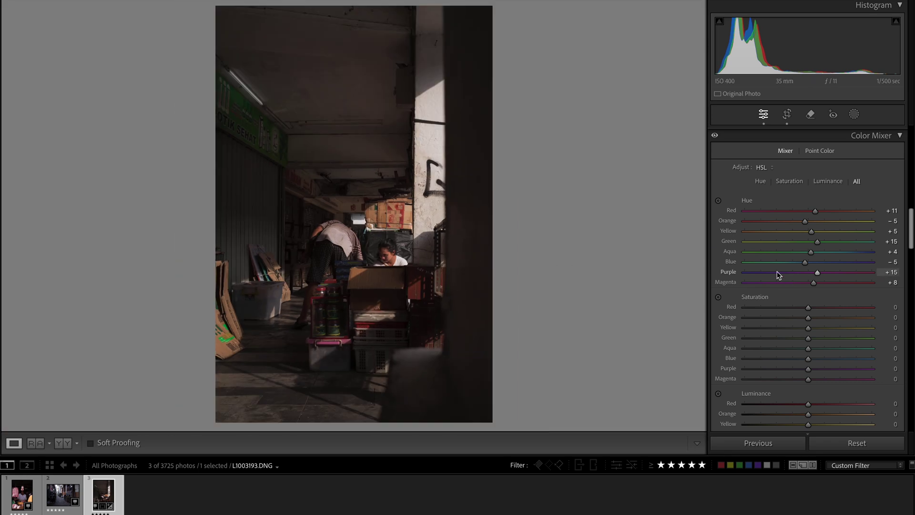
# Lower saturation to Red −10, Yellow −3, Green −35, Aqua −35, Blue −10, Purple −25.
pyautogui.moveTo(802, 310); pyautogui.dragTo(799, 309)
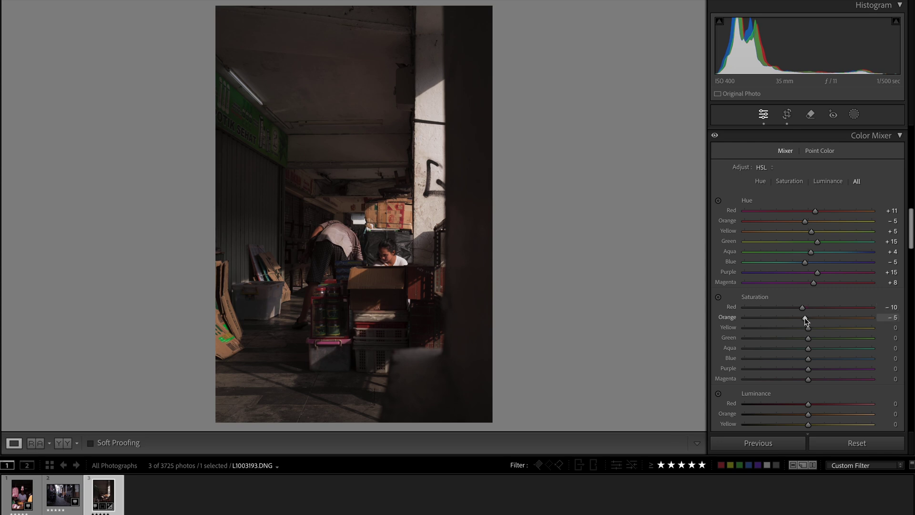
pyautogui.moveTo(808, 328); pyautogui.dragTo(806, 328)
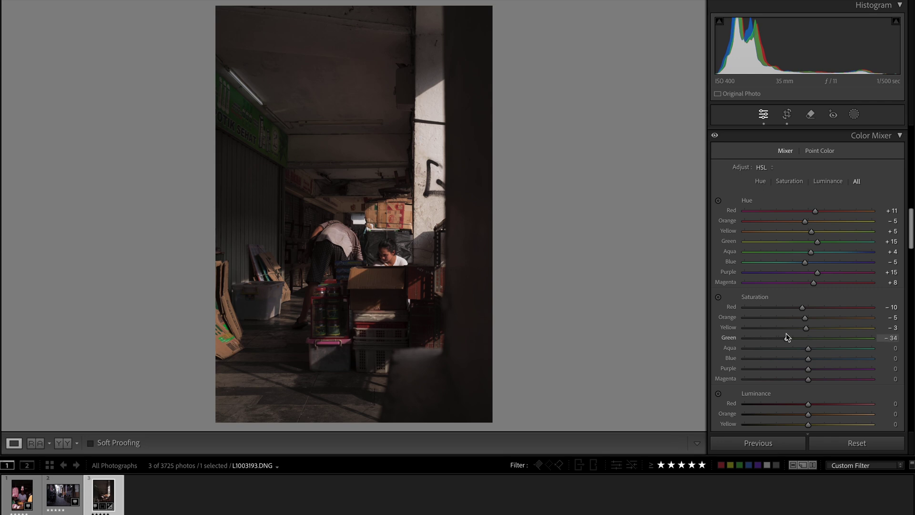
pyautogui.moveTo(785, 334); pyautogui.dragTo(784, 333)
pyautogui.moveTo(793, 344); pyautogui.dragTo(788, 345)
pyautogui.moveTo(808, 360); pyautogui.dragTo(800, 358)
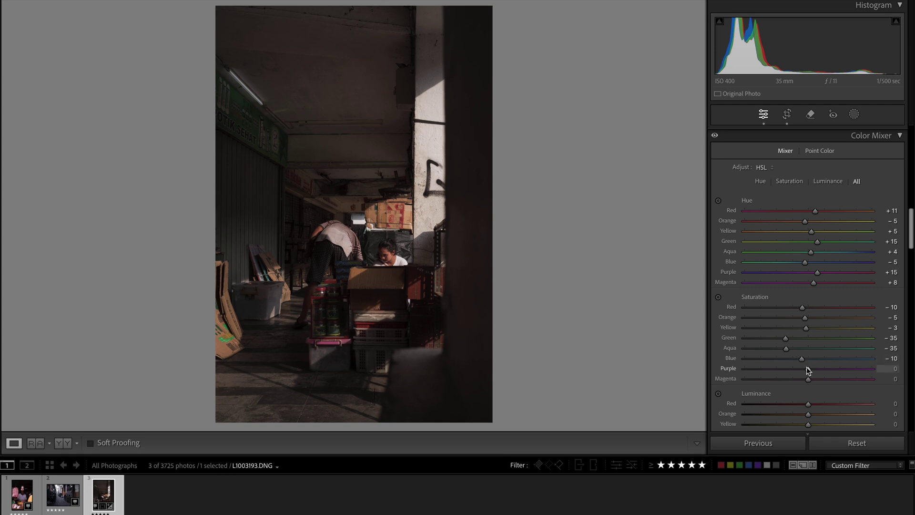
pyautogui.moveTo(808, 370); pyautogui.dragTo(796, 368)
# Set luminance to Red +10, Orange +10, Green −10 and Purple +15.
pyautogui.scroll(-3, 813, 329)
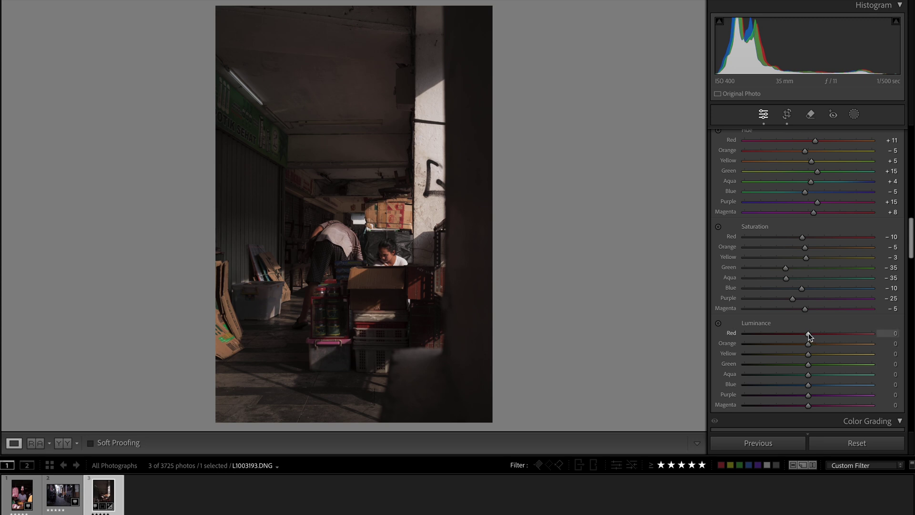
pyautogui.moveTo(812, 332); pyautogui.dragTo(816, 330)
pyautogui.moveTo(807, 344); pyautogui.dragTo(813, 344)
pyautogui.moveTo(808, 365); pyautogui.dragTo(803, 368)
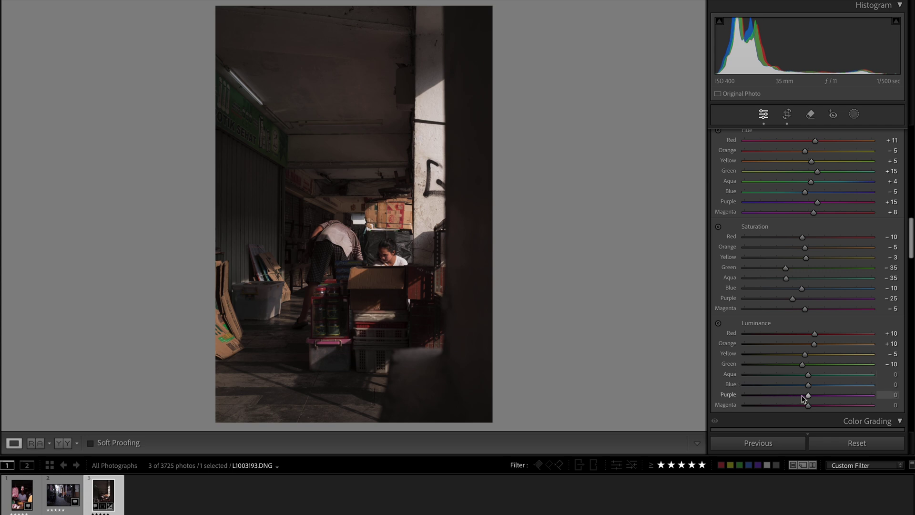
pyautogui.moveTo(811, 397); pyautogui.dragTo(819, 397)
pyautogui.click(394, 264)
pyautogui.click(388, 259)
pyautogui.scroll(5, 745, 235)
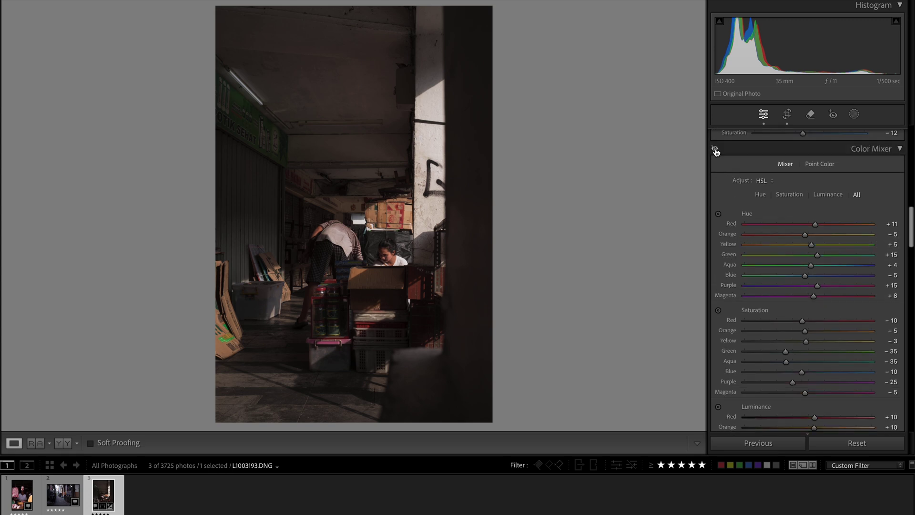
pyautogui.click(404, 199)
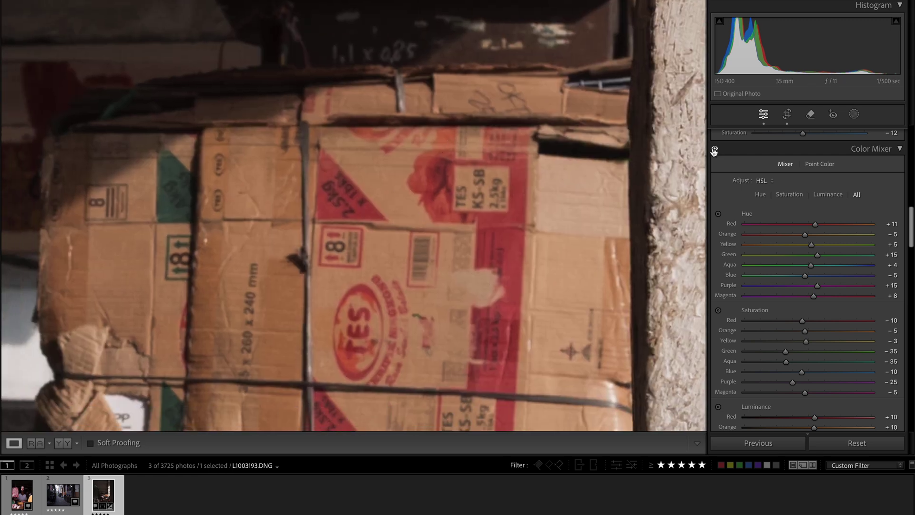
pyautogui.click(714, 151)
pyautogui.click(714, 150)
pyautogui.click(714, 151)
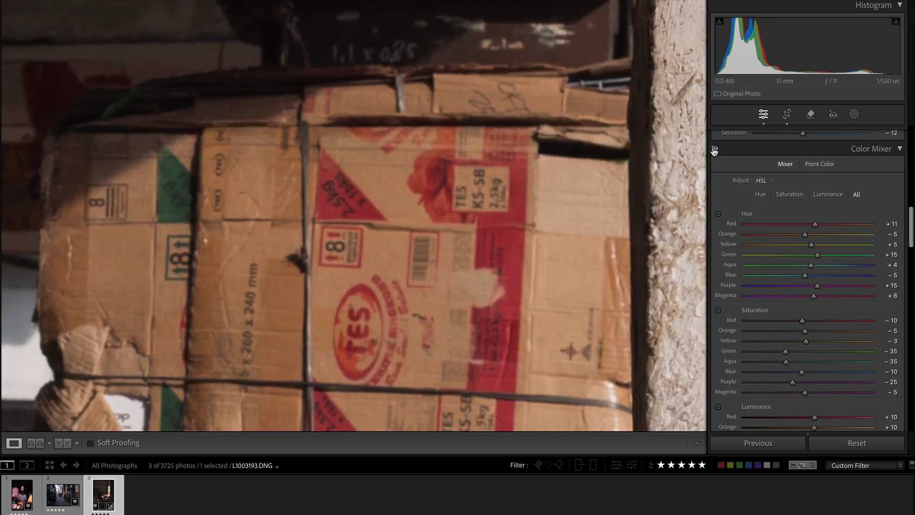
pyautogui.click(405, 260)
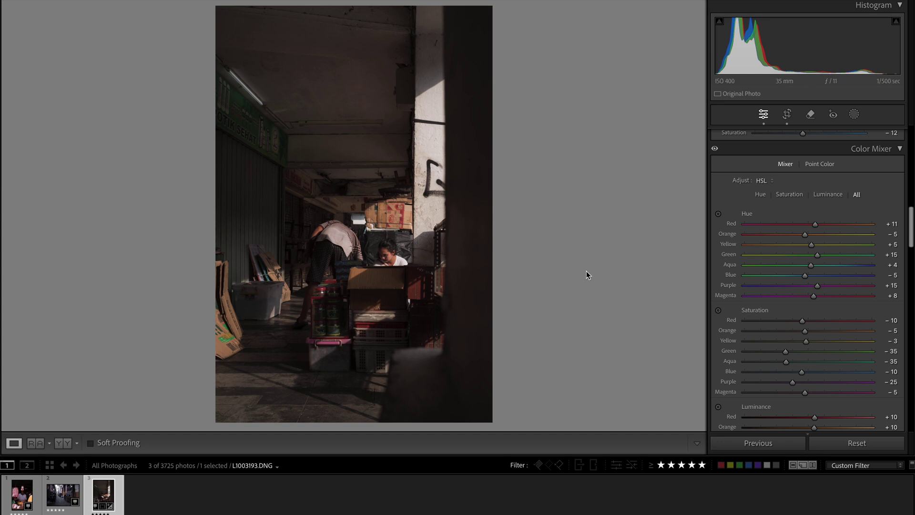
# Set Grain Amount to 40 and inspect it at 1:1 before returning to the fitted view.
pyautogui.scroll(-10, 770, 288)
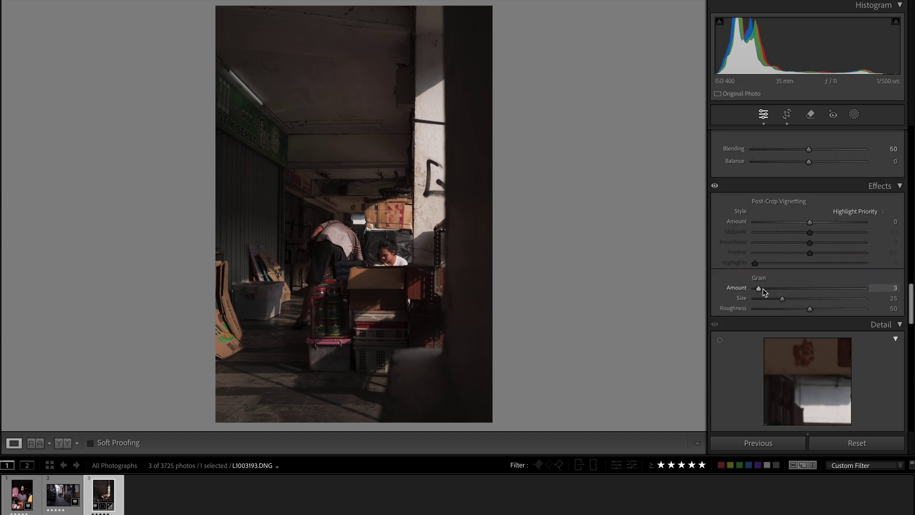
pyautogui.moveTo(770, 287); pyautogui.dragTo(801, 289)
pyautogui.click(431, 253)
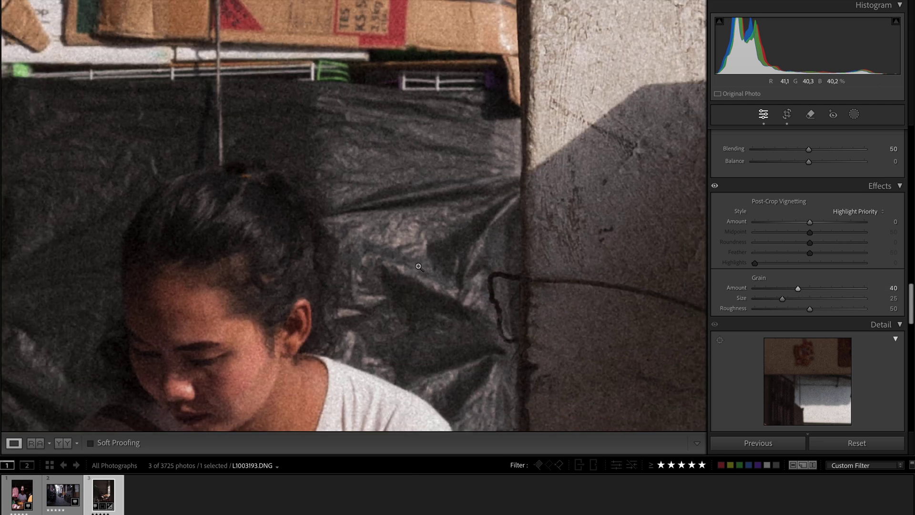
pyautogui.click(418, 267)
pyautogui.scroll(10, 812, 308)
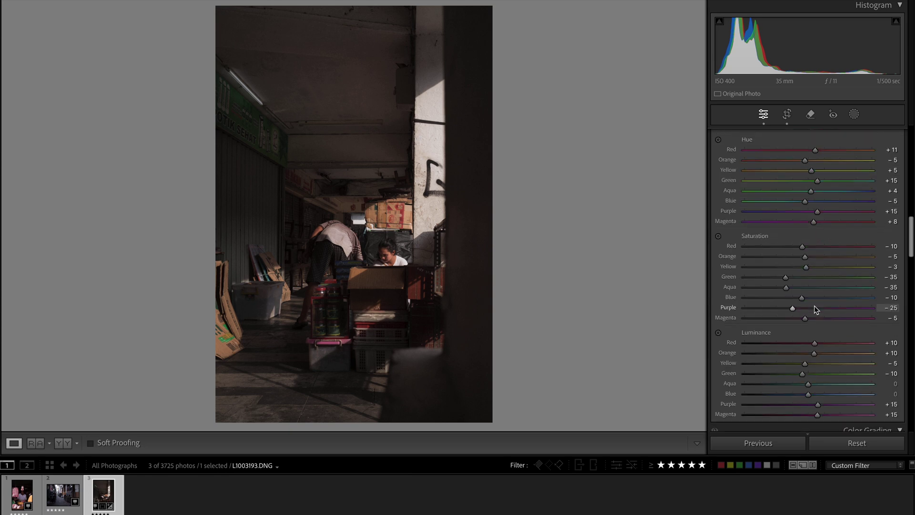
pyautogui.scroll(6, 814, 307)
pyautogui.scroll(-3, 800, 307)
# Compare with the Before view, then set Saturation to +14 and Temp to 5,773.
pyautogui.press('\\')
pyautogui.press('\\')
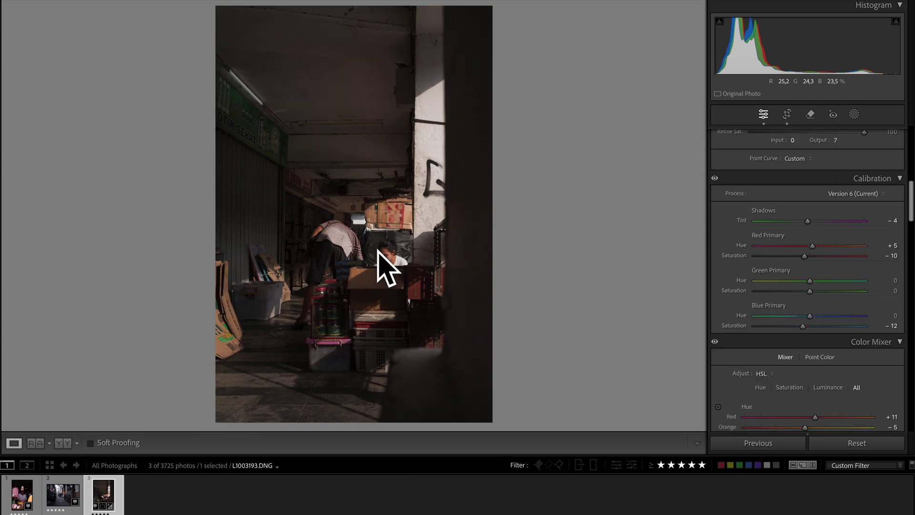
pyautogui.scroll(10, 774, 297)
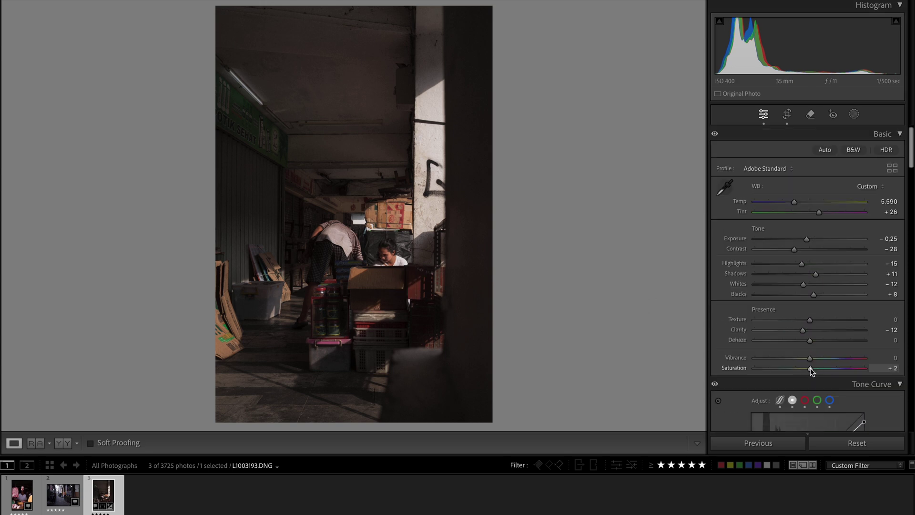
pyautogui.moveTo(812, 370); pyautogui.dragTo(815, 366)
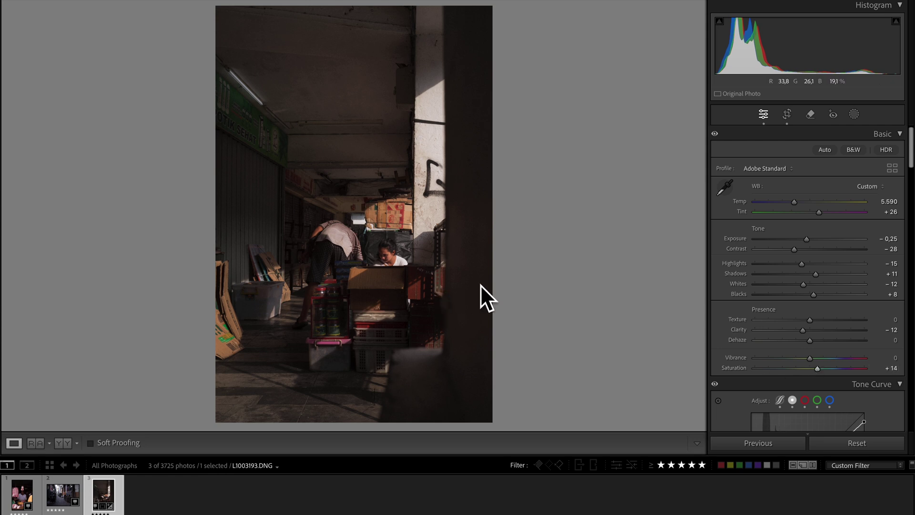
pyautogui.moveTo(793, 202); pyautogui.dragTo(797, 203)
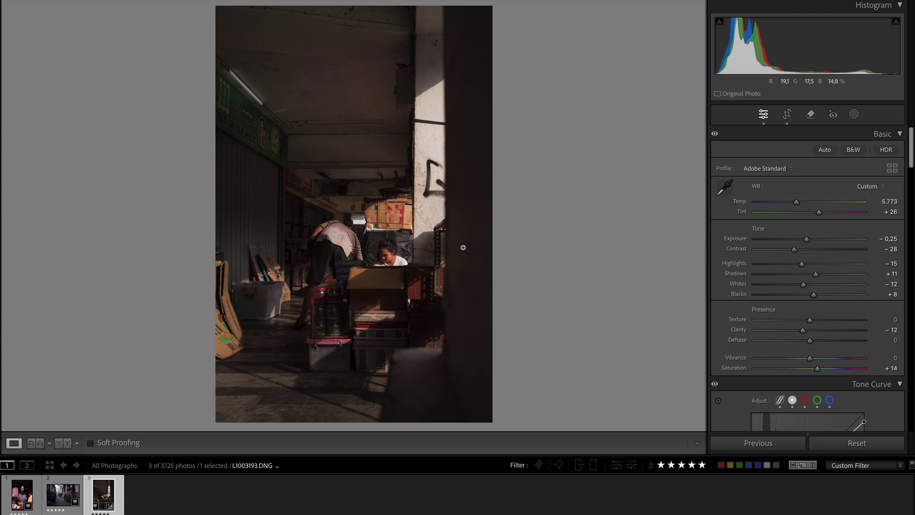
# Compare with the original, then draw a rotated linear gradient over the lower right.
pyautogui.press('\\')
pyautogui.press('\\')
pyautogui.click(853, 115)
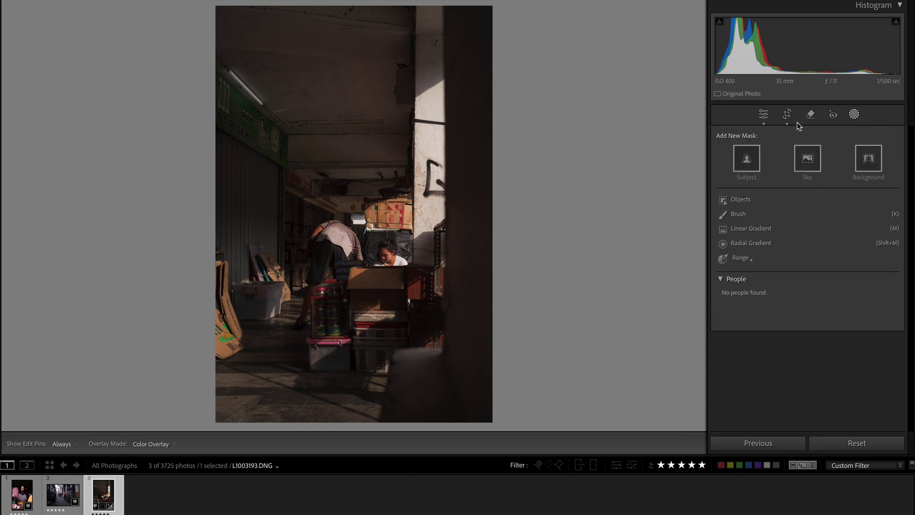
pyautogui.click(750, 229)
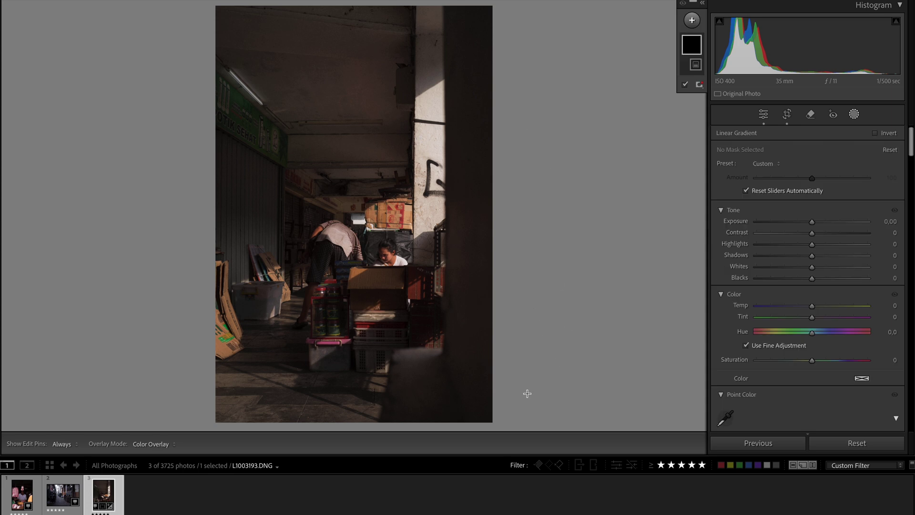
pyautogui.moveTo(513, 394); pyautogui.dragTo(437, 182)
pyautogui.moveTo(515, 392); pyautogui.dragTo(541, 443)
# Subtract Select Subject from the gradient mask to spare the people.
pyautogui.click(811, 222)
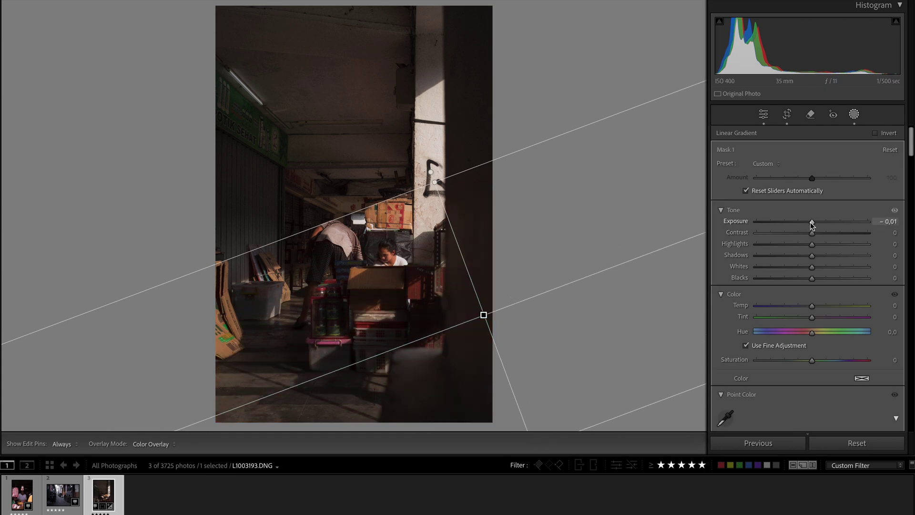
pyautogui.rightClick(692, 44)
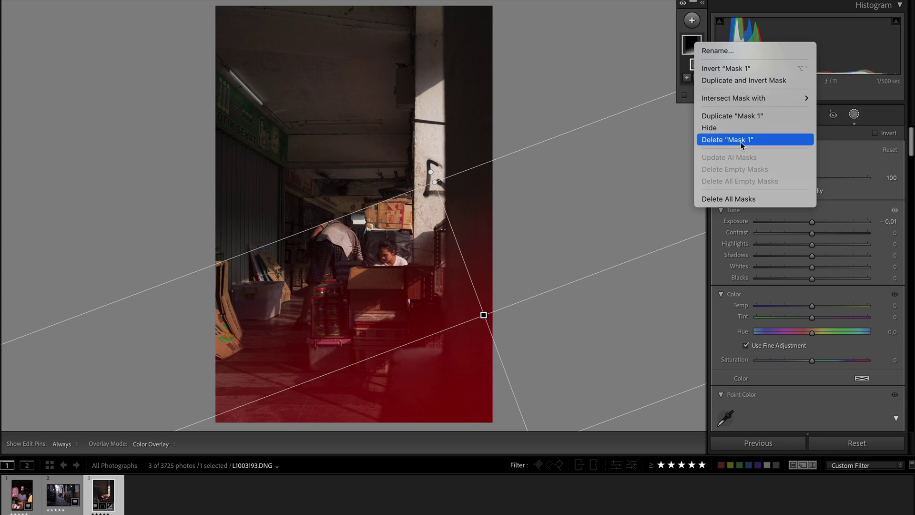
pyautogui.click(627, 55)
pyautogui.click(698, 78)
pyautogui.click(715, 98)
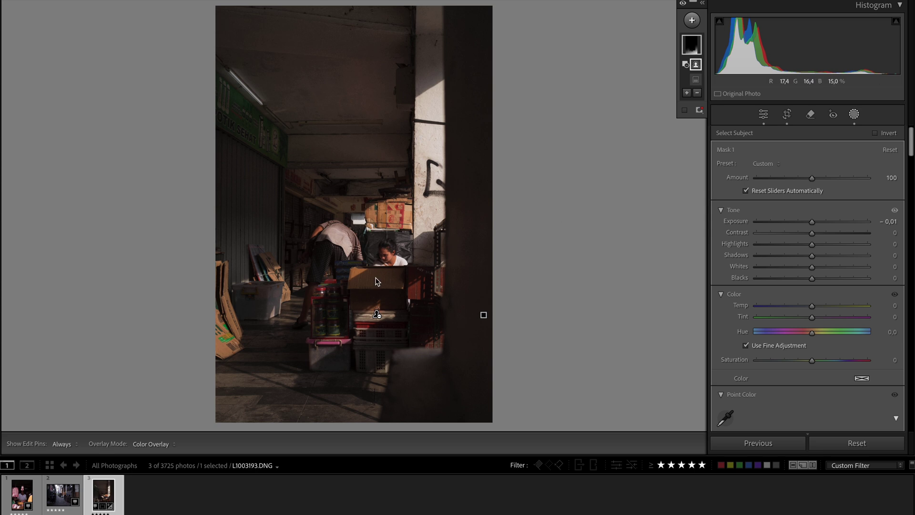
# Darken the masked lower right with Exposure −2.01 and Blacks −11.
pyautogui.moveTo(816, 221); pyautogui.dragTo(793, 220)
pyautogui.moveTo(812, 278); pyautogui.dragTo(807, 276)
pyautogui.scroll(-5, 816, 276)
pyautogui.scroll(5, 808, 282)
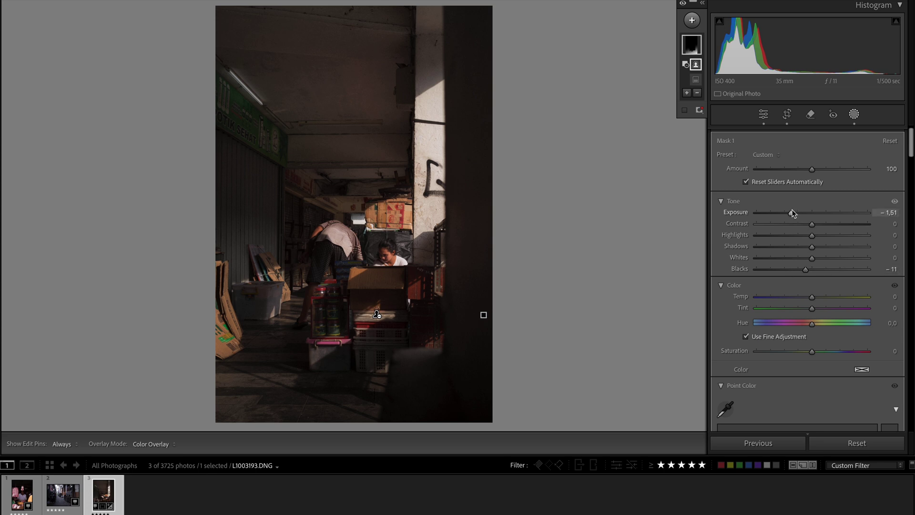
pyautogui.moveTo(791, 212); pyautogui.dragTo(784, 212)
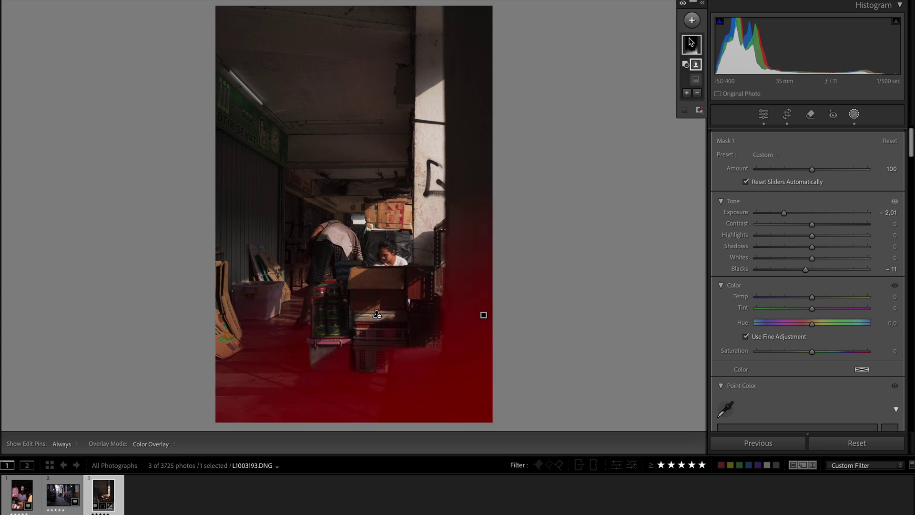
# Add a second linear gradient over the right-hand pillar with Exposure −0.88 and Blacks −13.
pyautogui.click(692, 21)
pyautogui.click(713, 133)
pyautogui.moveTo(538, 143); pyautogui.dragTo(396, 145)
pyautogui.moveTo(812, 213); pyautogui.dragTo(802, 212)
pyautogui.moveTo(812, 269); pyautogui.dragTo(804, 271)
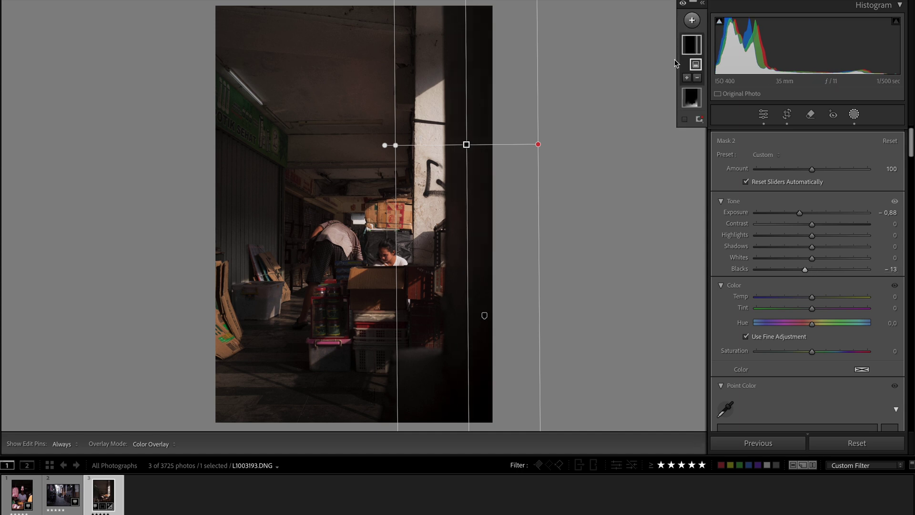
pyautogui.click(691, 20)
pyautogui.click(715, 133)
pyautogui.moveTo(292, 93); pyautogui.dragTo(408, 316)
pyautogui.moveTo(296, 92); pyautogui.dragTo(266, 43)
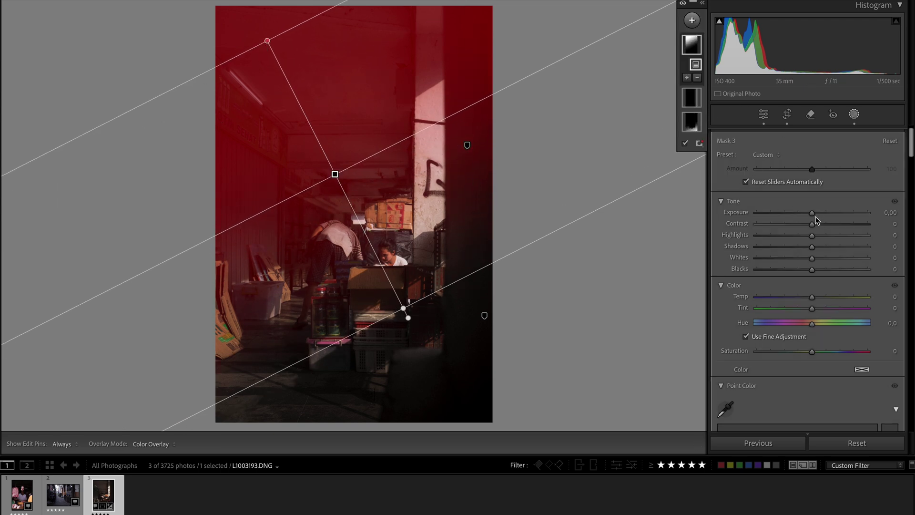
pyautogui.moveTo(813, 213); pyautogui.dragTo(802, 213)
pyautogui.moveTo(807, 267); pyautogui.dragTo(789, 266)
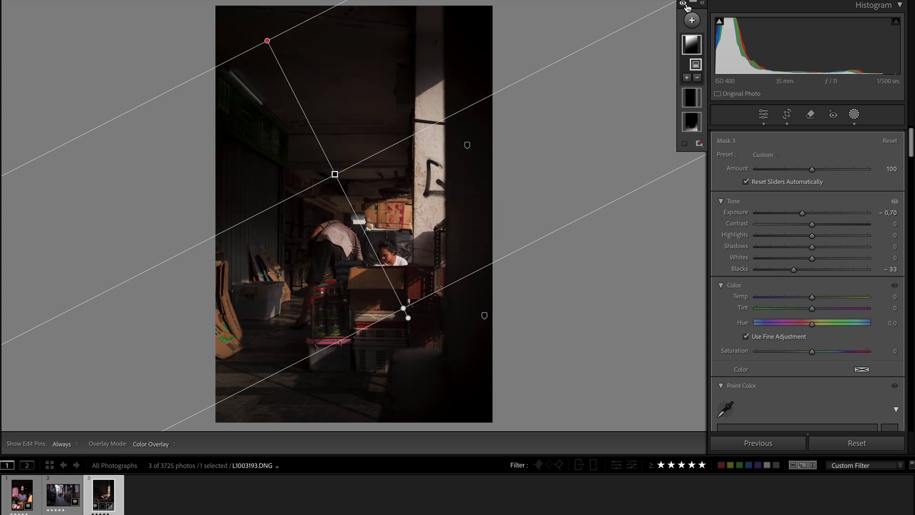
pyautogui.click(684, 3)
pyautogui.click(684, 4)
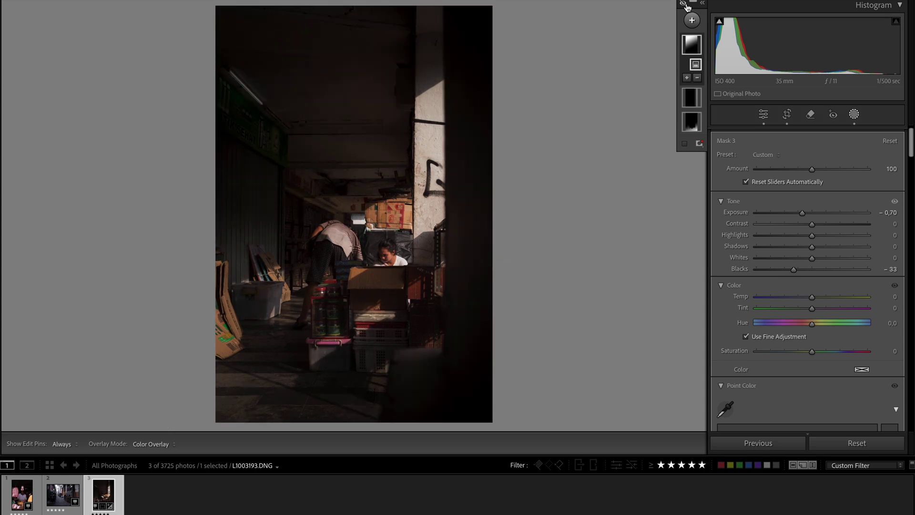
pyautogui.click(684, 3)
pyautogui.click(684, 4)
# Brush-subtract the cardboard crates at left from the vendor mask.
pyautogui.click(684, 4)
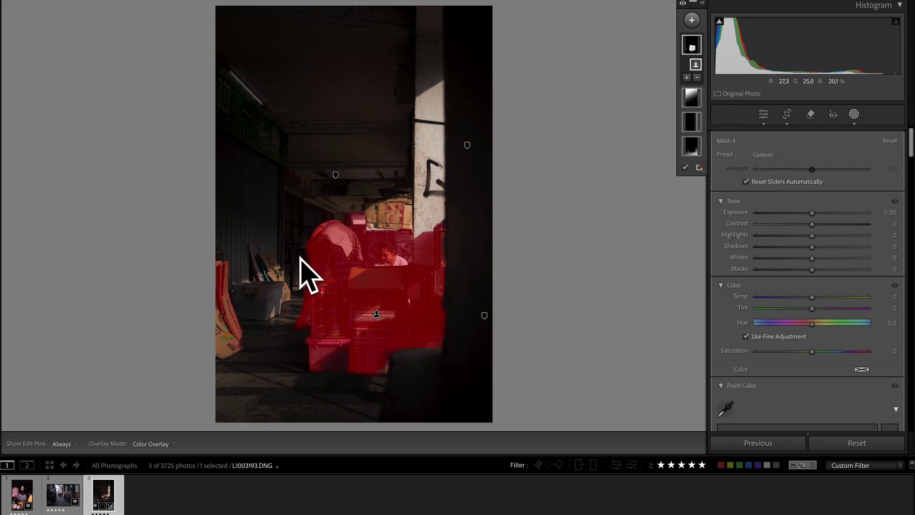
pyautogui.click(696, 77)
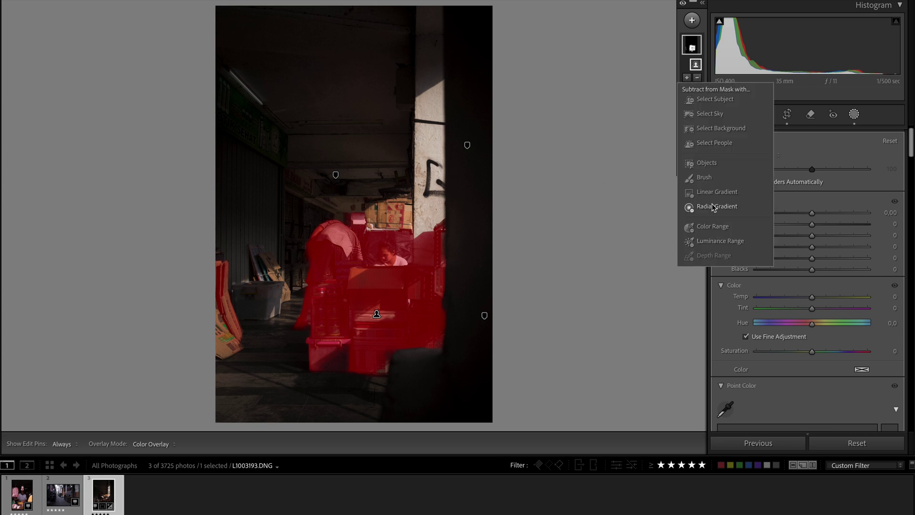
pyautogui.click(706, 177)
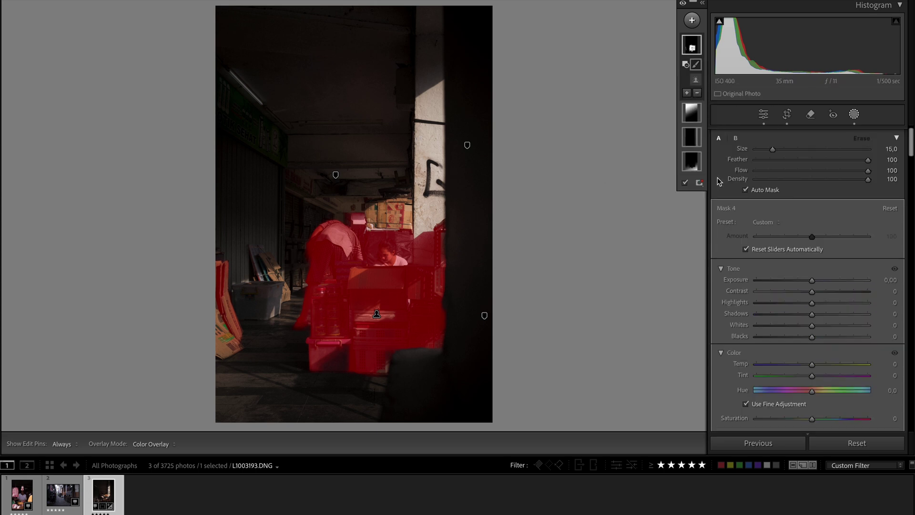
pyautogui.moveTo(212, 281)
pyautogui.mouseDown()
pyautogui.moveTo(237, 323)
pyautogui.moveTo(219, 323)
pyautogui.moveTo(209, 249)
pyautogui.moveTo(208, 298)
pyautogui.mouseUp()
# Raise the masked area's Clarity to 30 and Whites to 20.
pyautogui.scroll(-10, 859, 271)
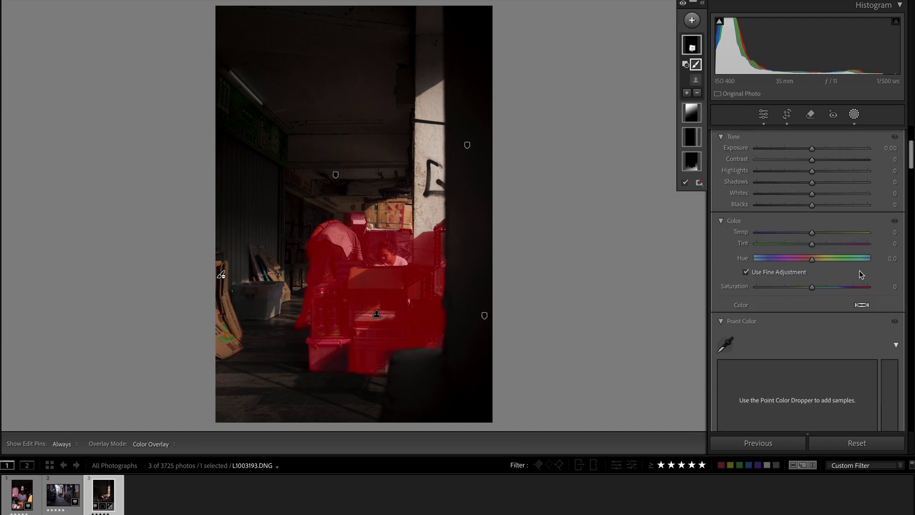
pyautogui.scroll(-2, 853, 276)
pyautogui.moveTo(812, 343); pyautogui.dragTo(827, 342)
pyautogui.scroll(5, 822, 327)
pyautogui.scroll(3, 818, 328)
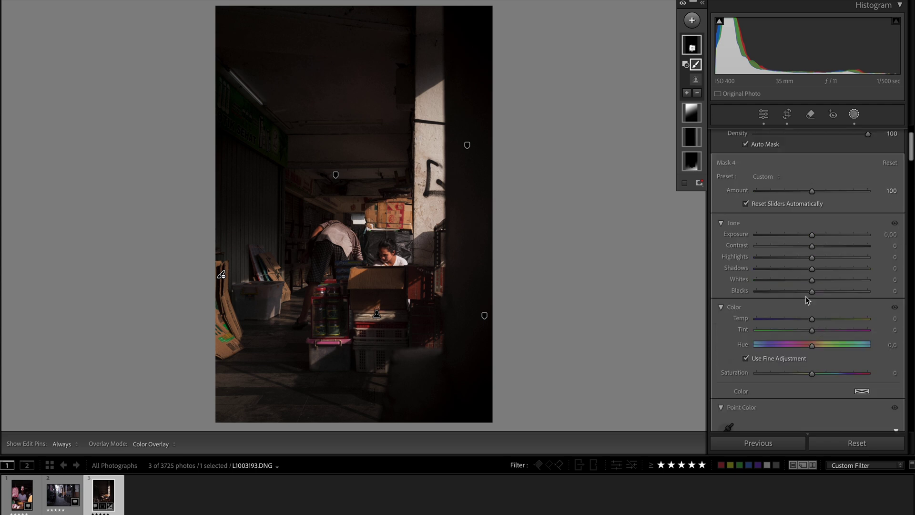
pyautogui.moveTo(812, 281); pyautogui.dragTo(823, 282)
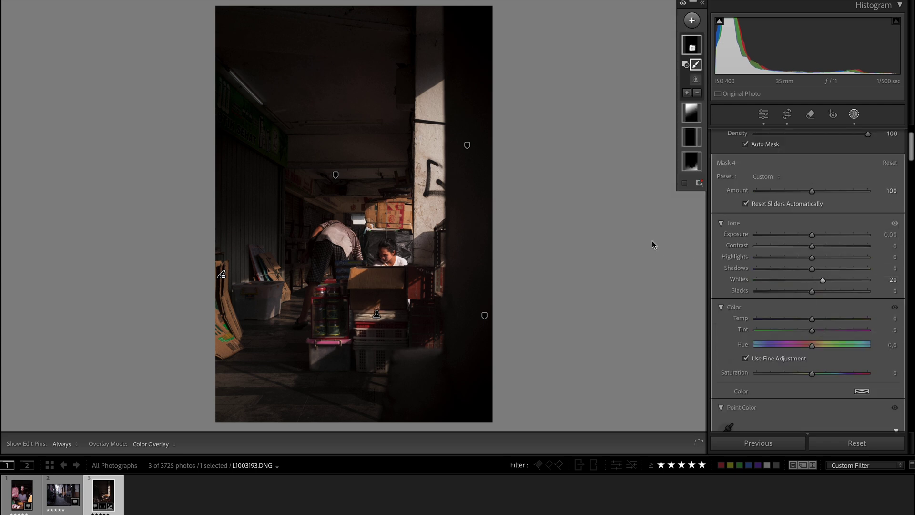
# Draw a large, diagonally tilted radial gradient over the lit pillar and vendors.
pyautogui.click(692, 20)
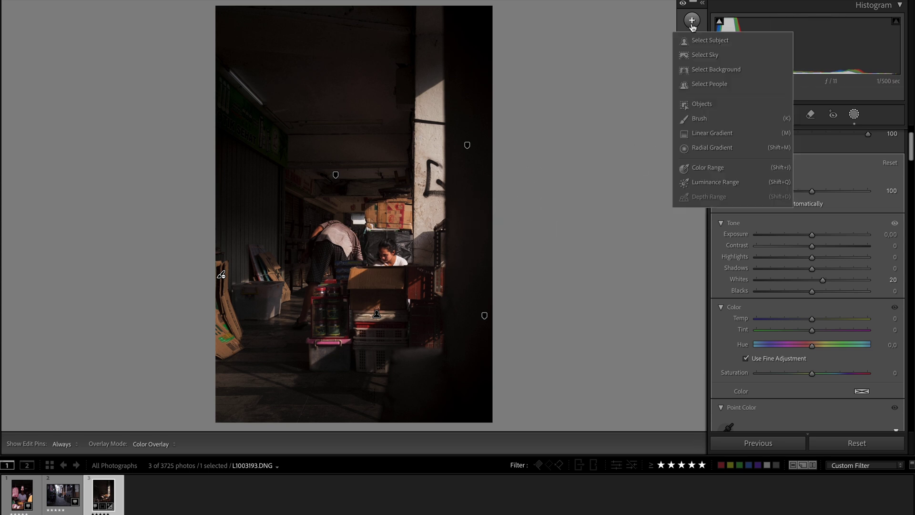
pyautogui.click(712, 148)
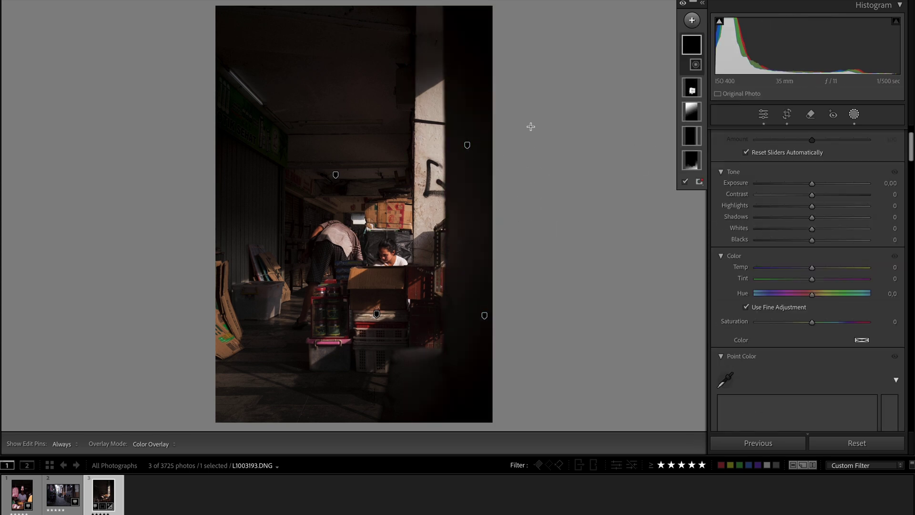
pyautogui.moveTo(510, 107); pyautogui.dragTo(192, 215)
pyautogui.moveTo(511, 227); pyautogui.dragTo(592, 220)
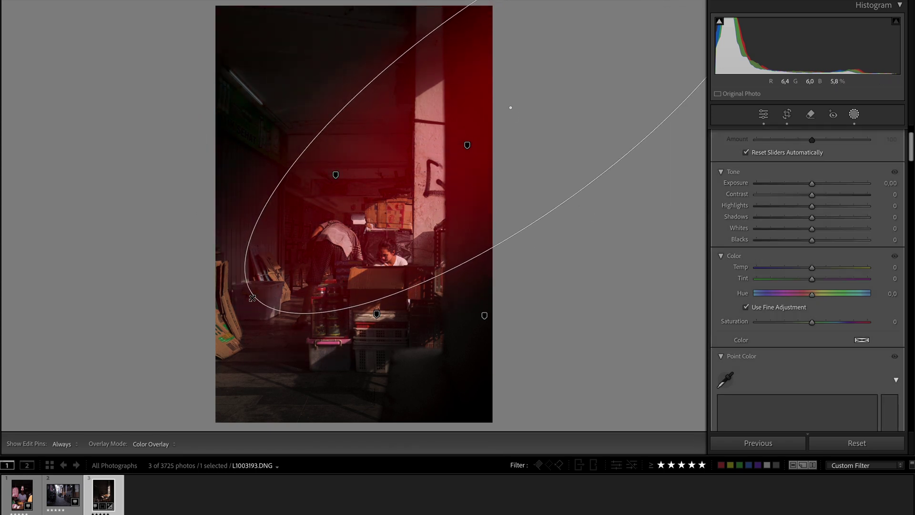
pyautogui.moveTo(252, 293); pyautogui.dragTo(210, 324)
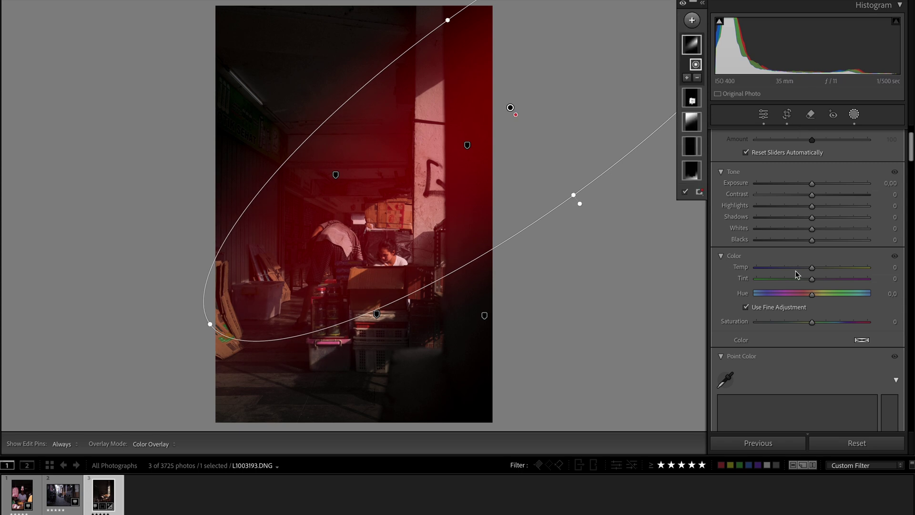
# Lower Dehaze inside the radial gradient to −16.
pyautogui.scroll(-10, 793, 269)
pyautogui.scroll(4, 802, 270)
pyautogui.moveTo(812, 230); pyautogui.dragTo(808, 231)
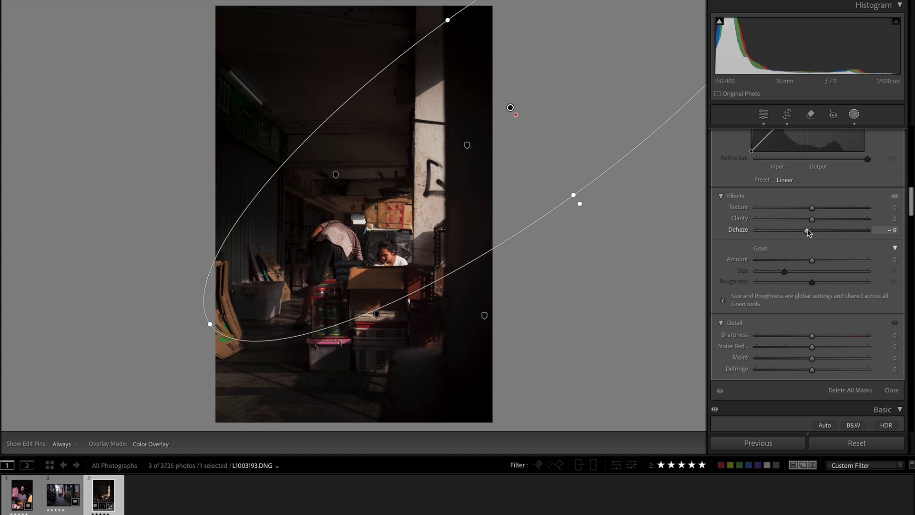
pyautogui.moveTo(805, 228); pyautogui.dragTo(803, 229)
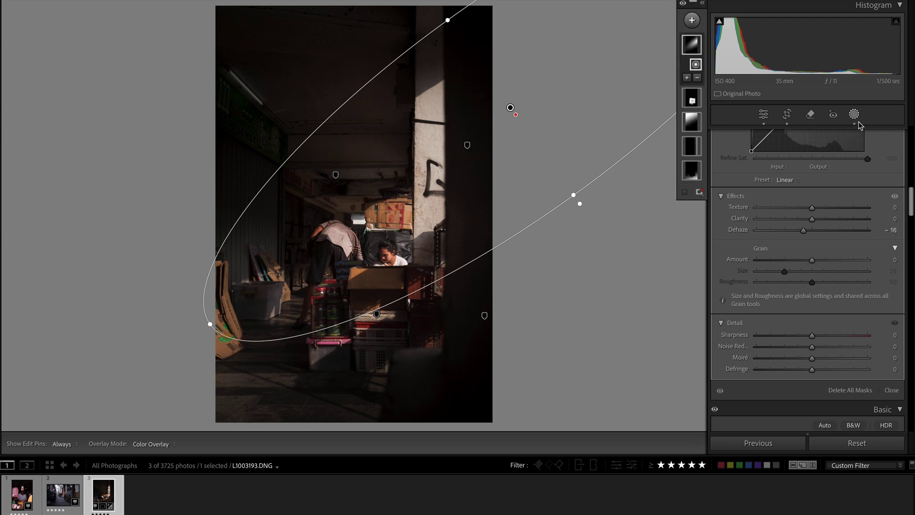
# Close Masking and toggle the Before view to compare the alley photo's edits.
pyautogui.hotkey('shift', 'w')
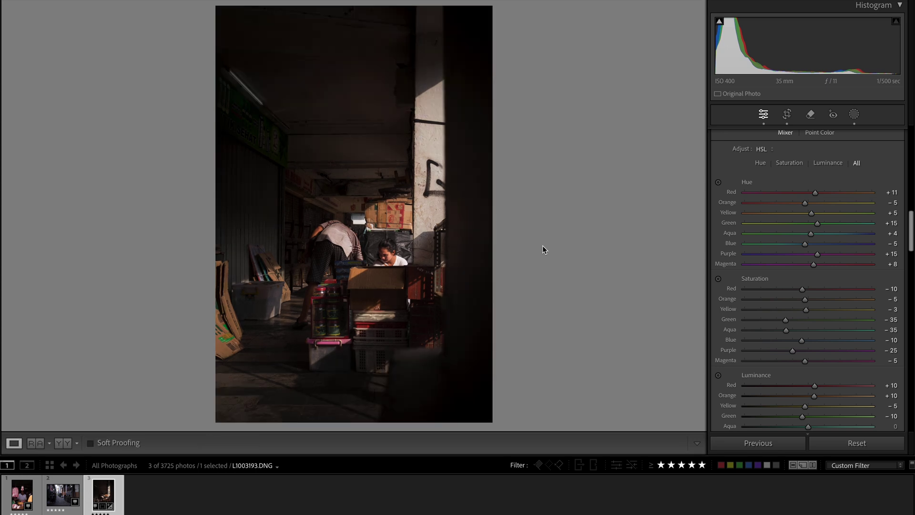
pyautogui.press('\\')
pyautogui.press('\\')
# Select the butcher photo and copy the alley photo's develop settings, excluding masking.
pyautogui.click(21, 504)
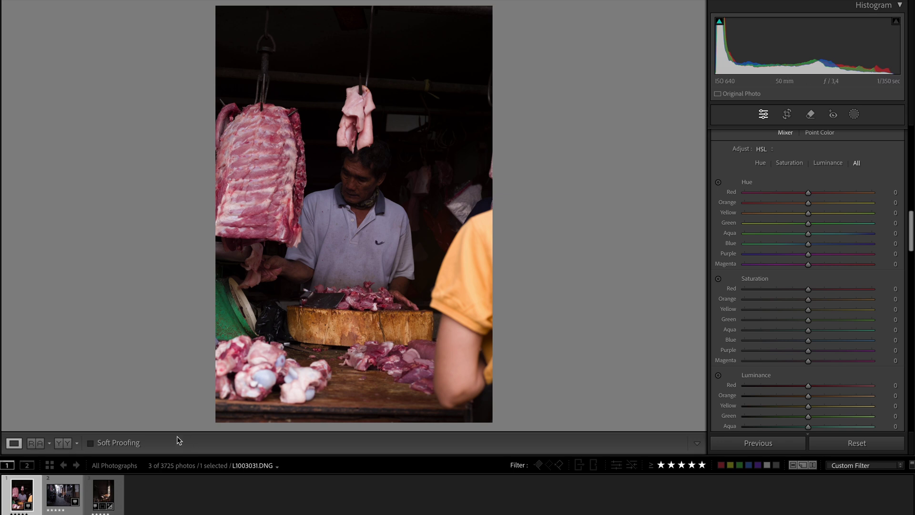
pyautogui.rightClick(97, 500)
pyautogui.moveTo(209, 395)
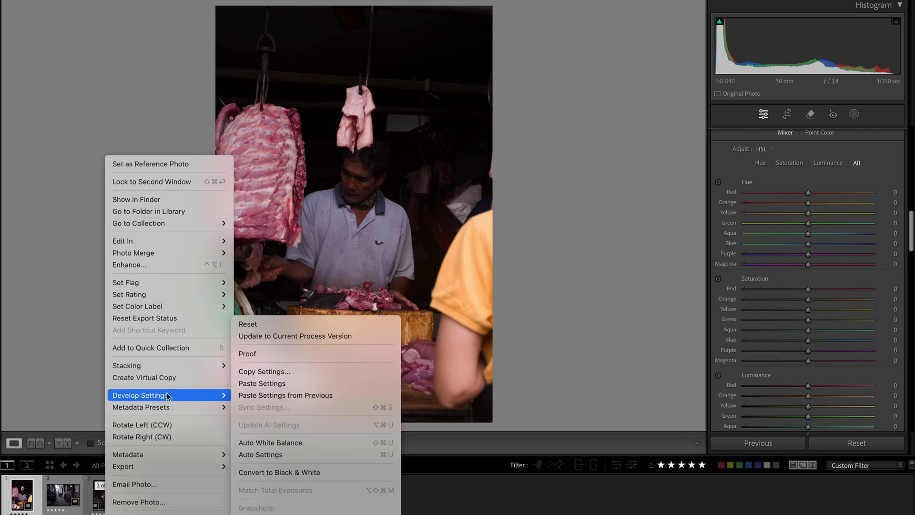
pyautogui.click(273, 372)
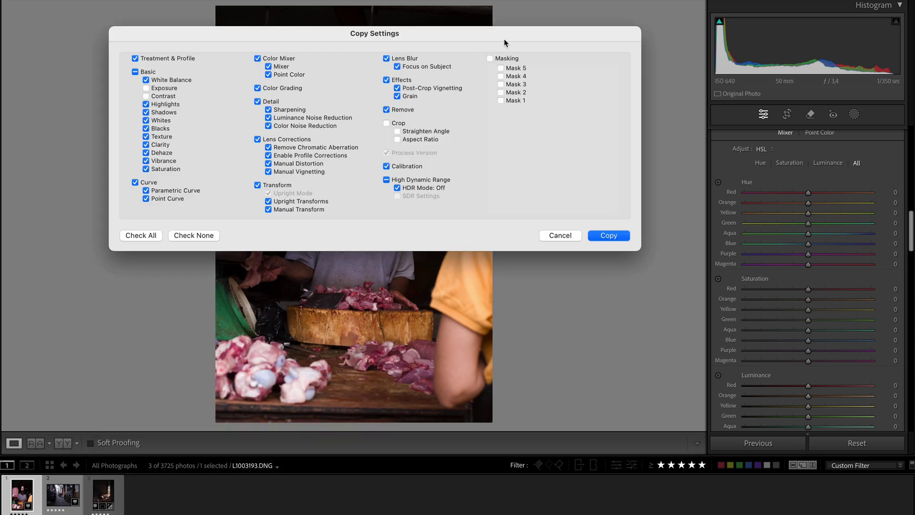
pyautogui.click(608, 235)
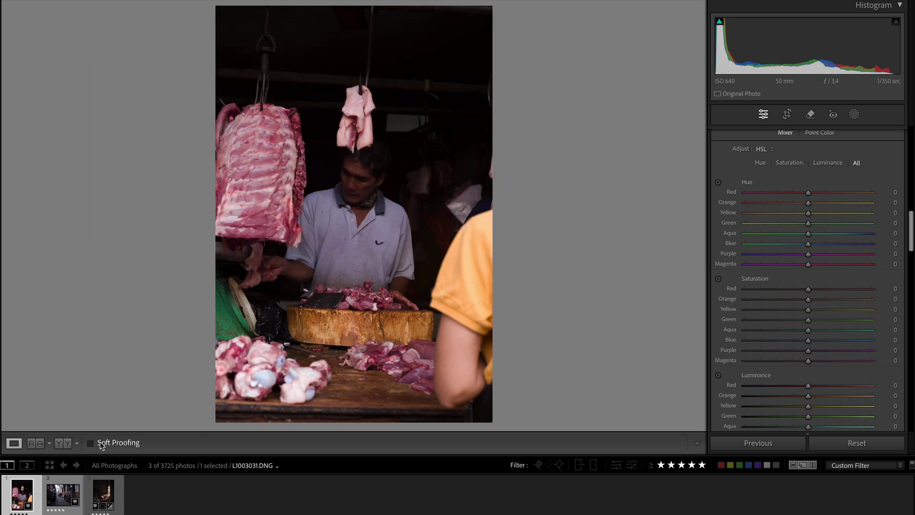
# Paste the copied settings onto L1003031.DNG and lower Contrast to −21.
pyautogui.rightClick(12, 498)
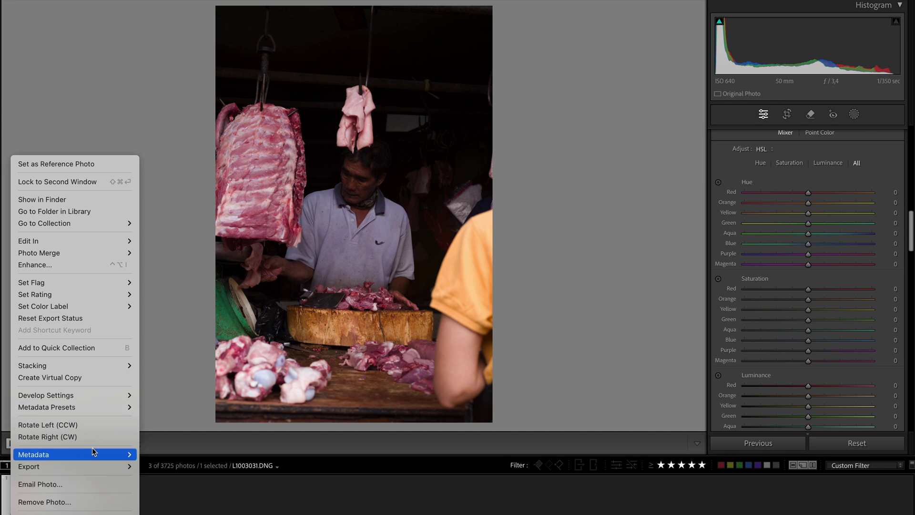
pyautogui.moveTo(105, 395)
pyautogui.click(184, 383)
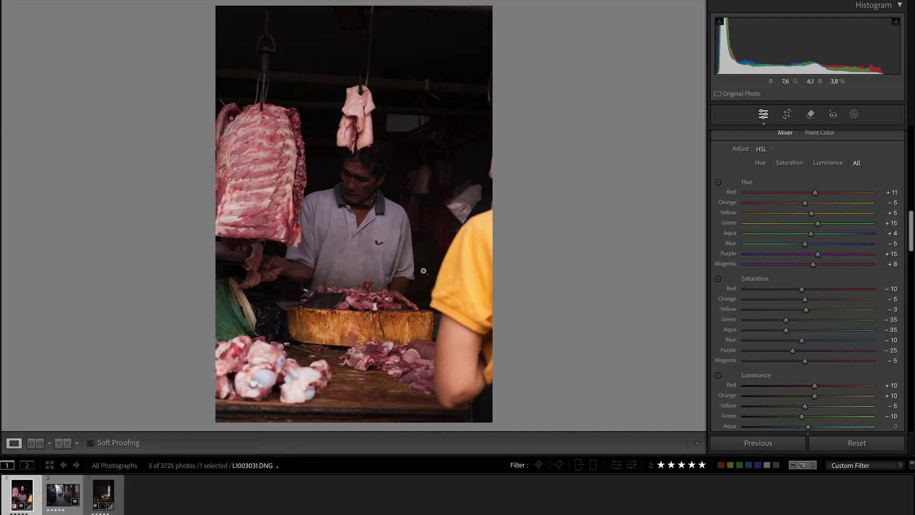
pyautogui.scroll(15, 767, 252)
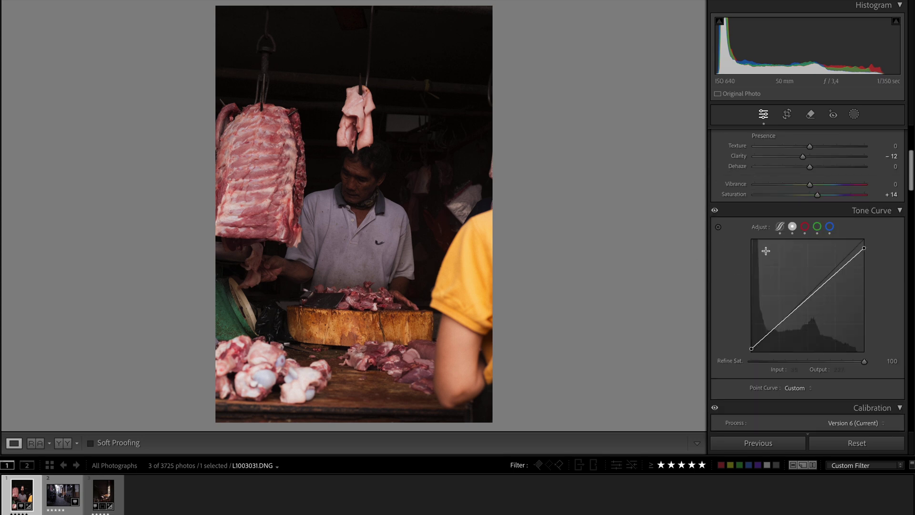
pyautogui.moveTo(809, 249); pyautogui.dragTo(798, 249)
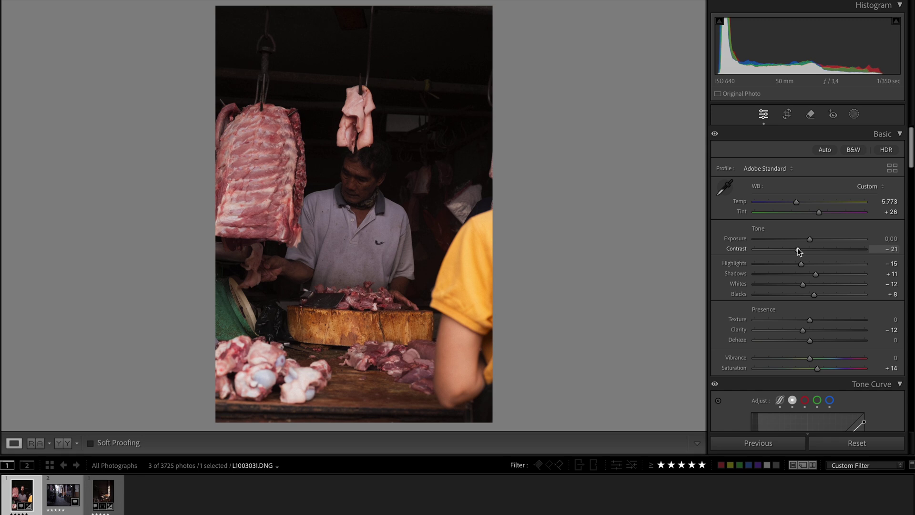
# Raise Exposure to +0.30, straighten by −3.08° and tighten the crop from the top-right.
pyautogui.moveTo(811, 239); pyautogui.dragTo(813, 238)
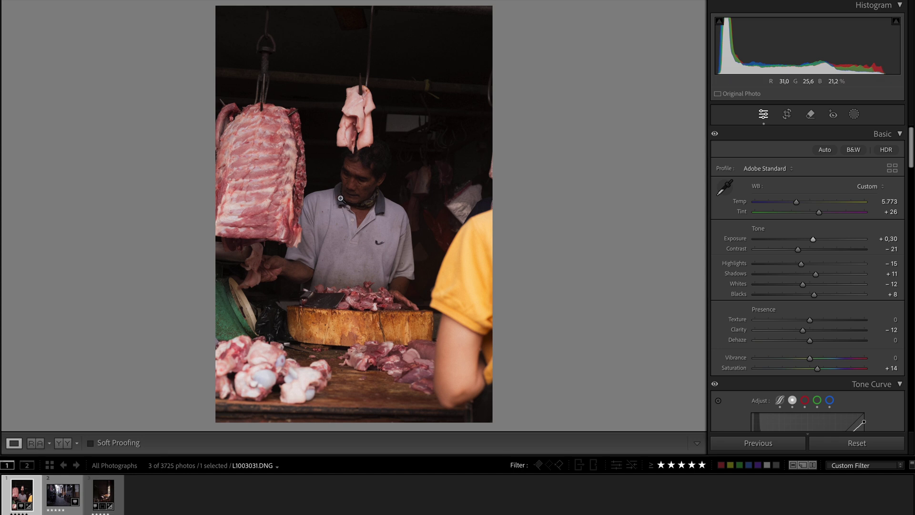
pyautogui.click(787, 115)
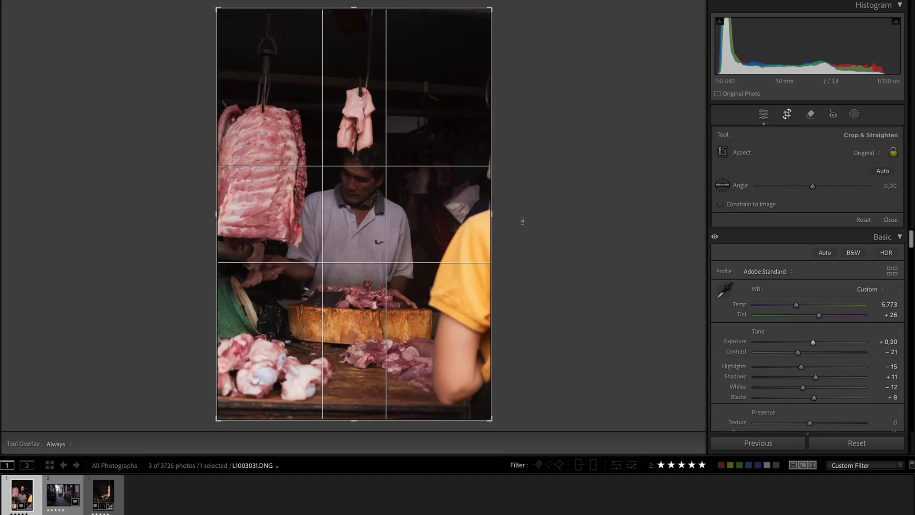
pyautogui.moveTo(523, 202); pyautogui.dragTo(522, 196)
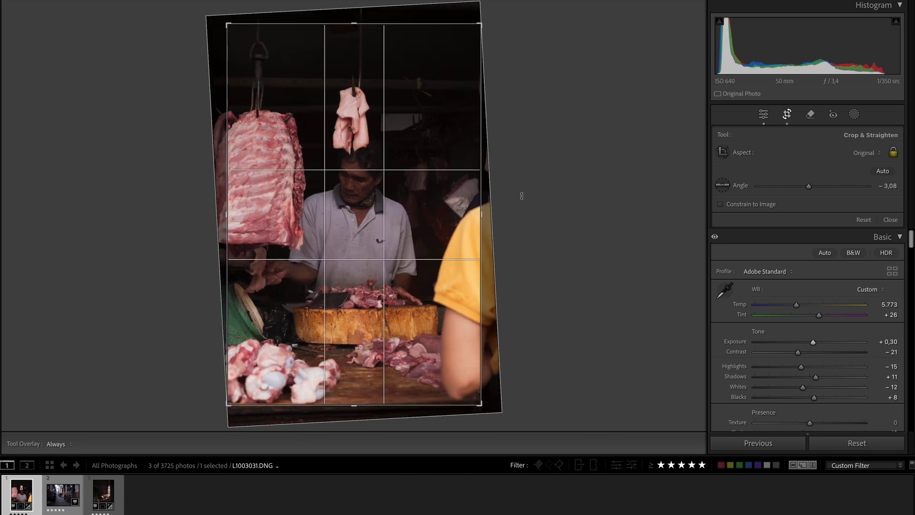
pyautogui.moveTo(480, 24); pyautogui.dragTo(473, 36)
pyautogui.press('Return')
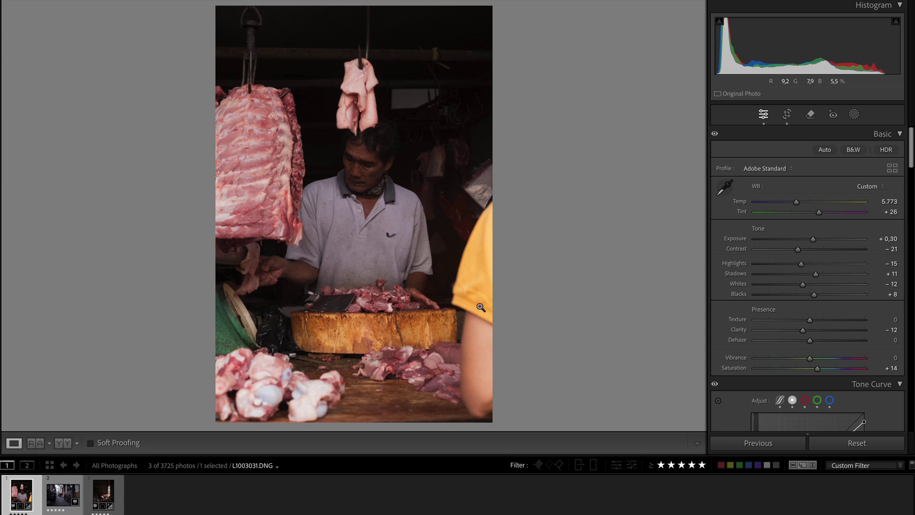
# Paint a new brush mask over the yellow shirt and across the cutting board.
pyautogui.click(854, 113)
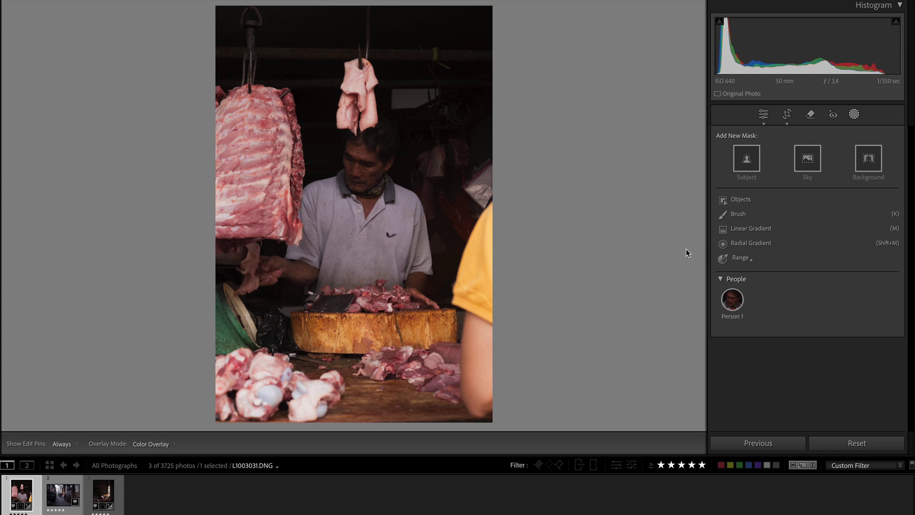
pyautogui.click(754, 217)
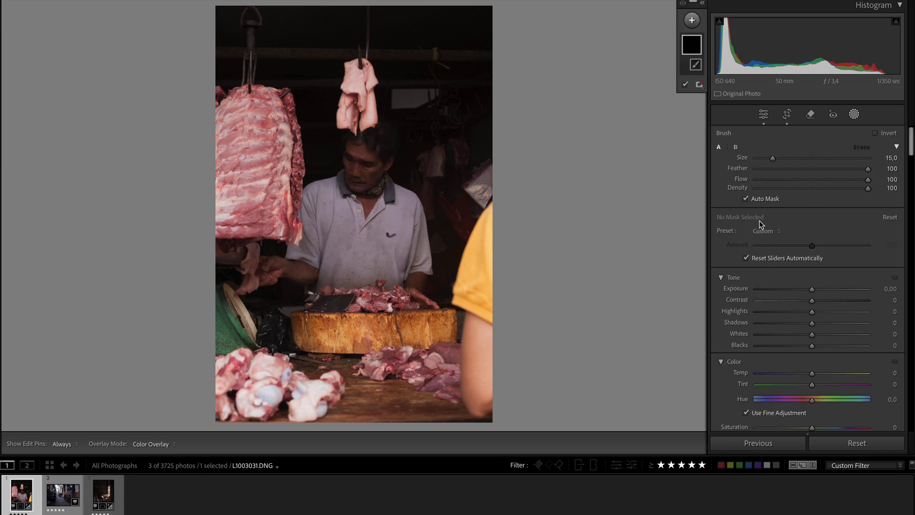
pyautogui.scroll(3, 495, 246)
pyautogui.moveTo(477, 217); pyautogui.dragTo(471, 295)
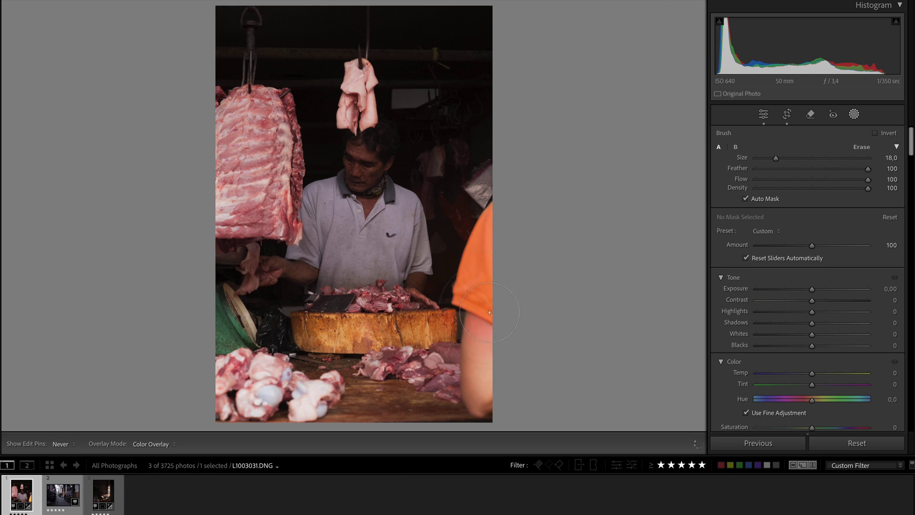
pyautogui.moveTo(286, 331); pyautogui.dragTo(443, 330)
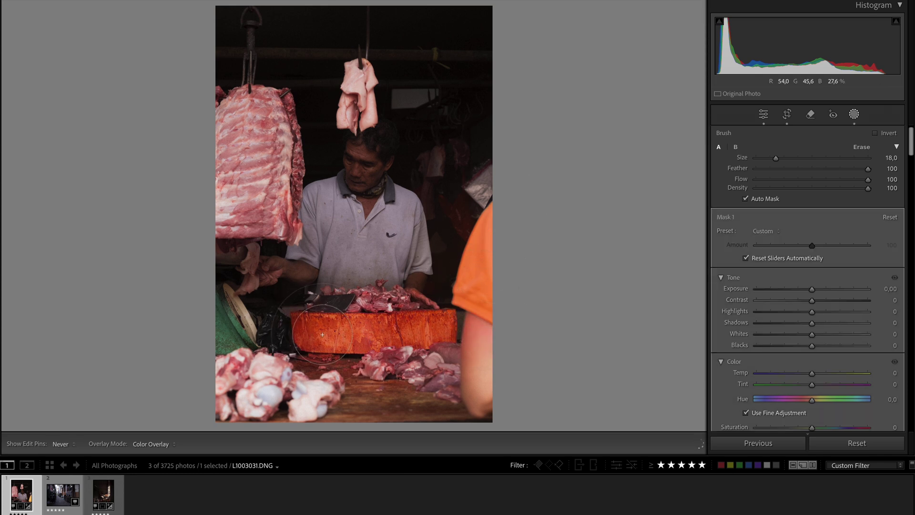
pyautogui.press('h')
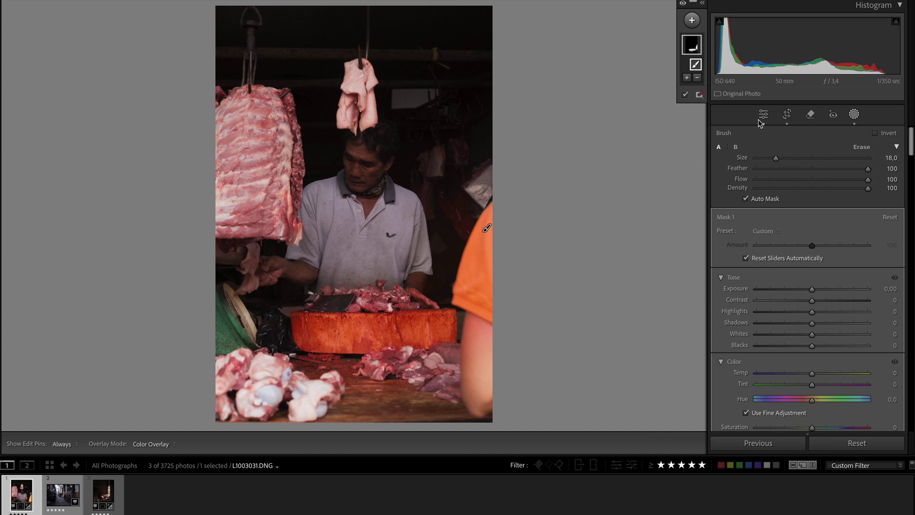
# Sample the shirt with Point Color, set saturation −22 and luminance −40, then exit Masking.
pyautogui.scroll(-8, 820, 215)
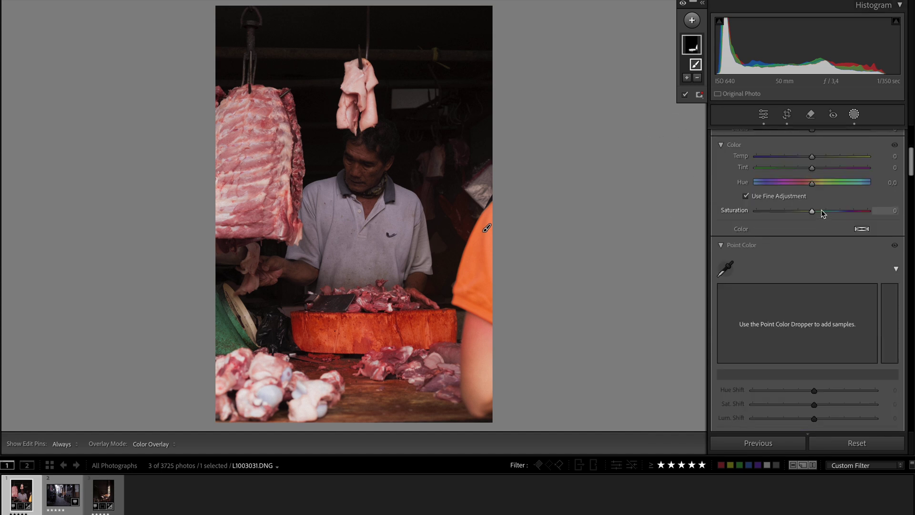
pyautogui.press('o')
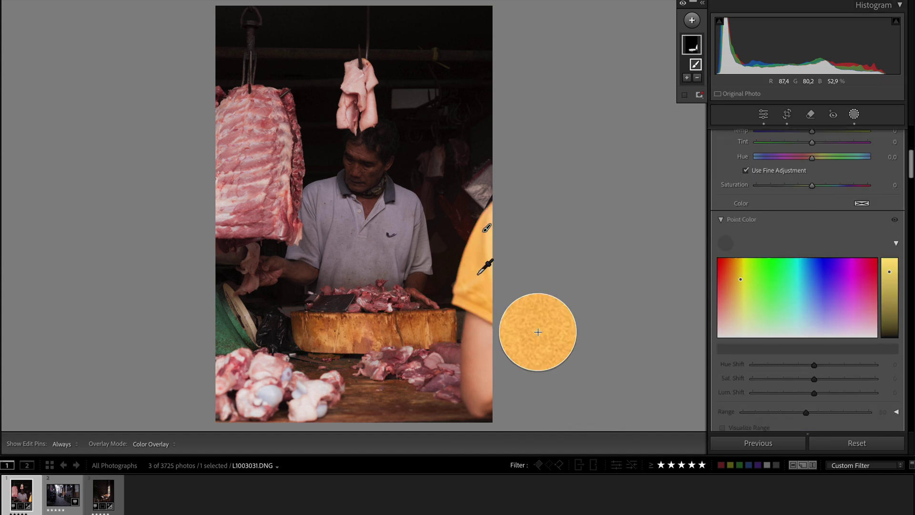
pyautogui.click(487, 228)
pyautogui.scroll(-2, 780, 332)
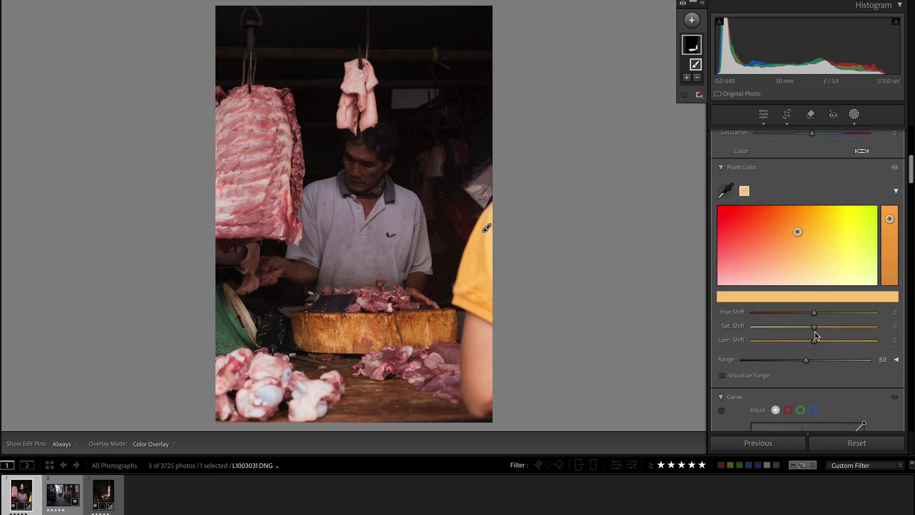
pyautogui.moveTo(814, 326)
pyautogui.mouseDown()
pyautogui.moveTo(800, 325)
pyautogui.moveTo(812, 342)
pyautogui.moveTo(789, 341)
pyautogui.mouseUp()
pyautogui.hotkey('shift', 'w')
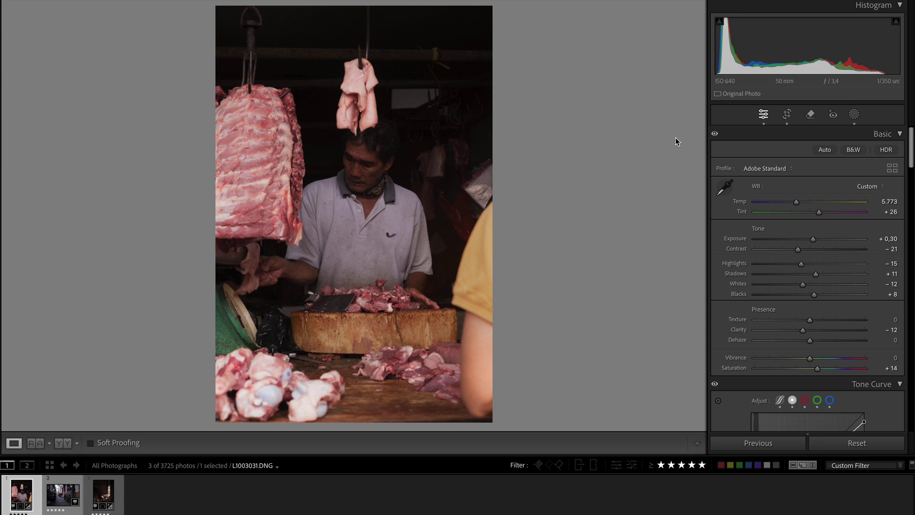
# Erase the hanging meat above the vendor's head with Generative AI Remove.
pyautogui.click(810, 116)
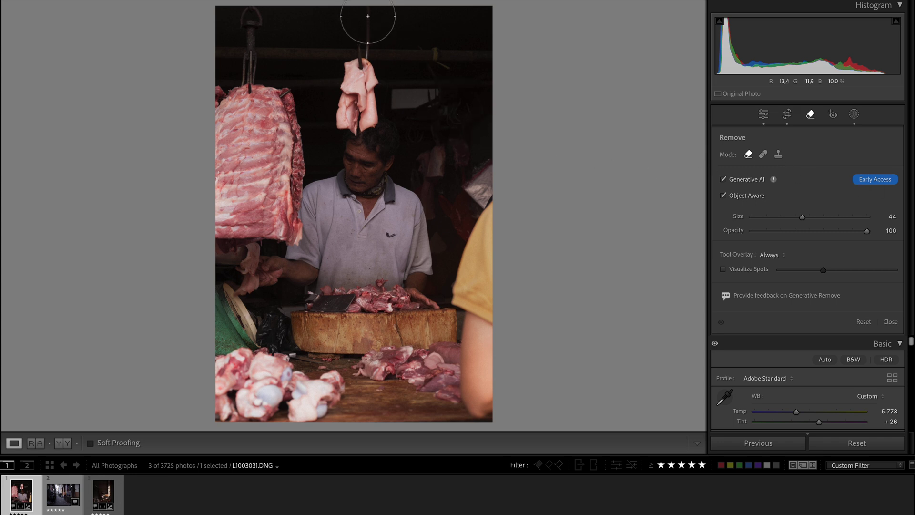
pyautogui.moveTo(369, 21); pyautogui.dragTo(357, 118)
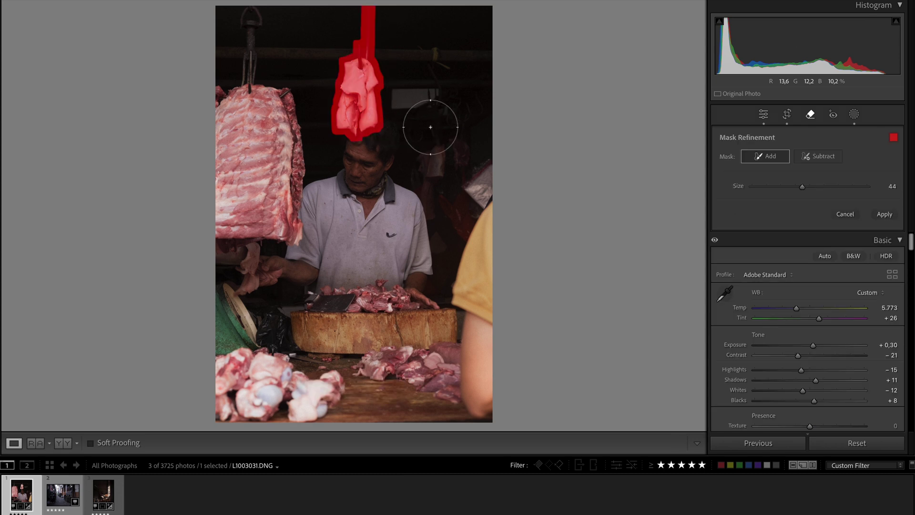
pyautogui.click(878, 217)
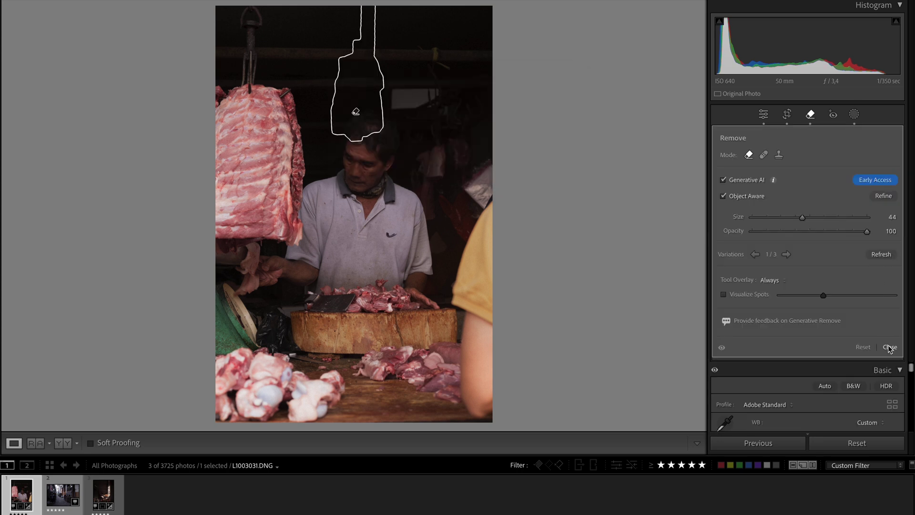
pyautogui.click(888, 347)
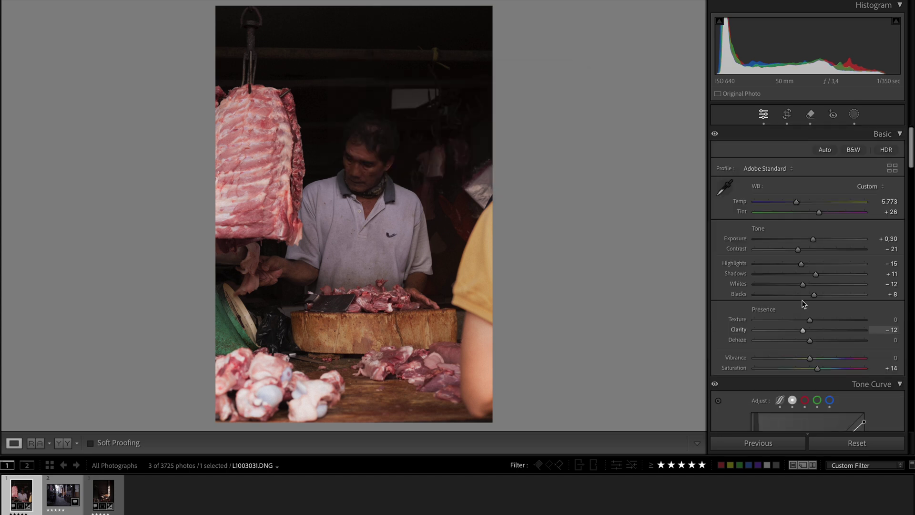
pyautogui.click(854, 114)
# Create a Person 1 mask of the vendor, raise its Whites and set Clarity to 28.
pyautogui.click(692, 20)
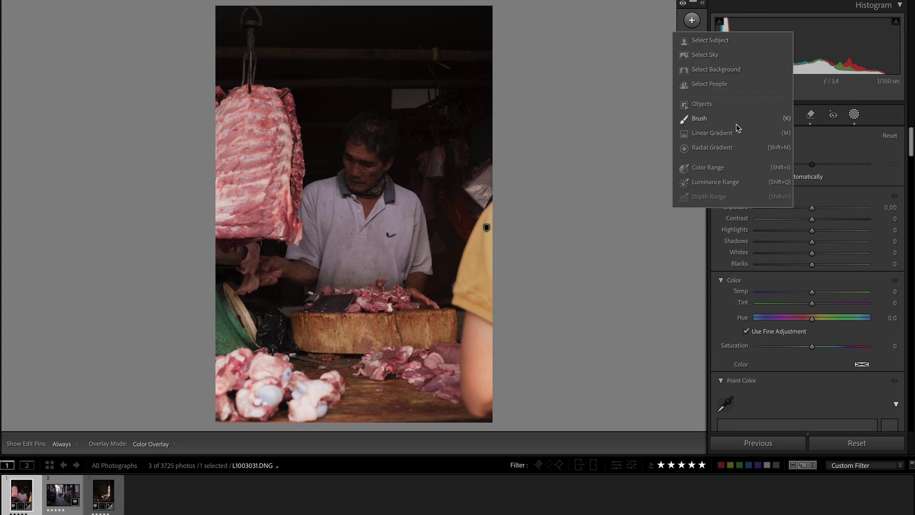
pyautogui.click(710, 84)
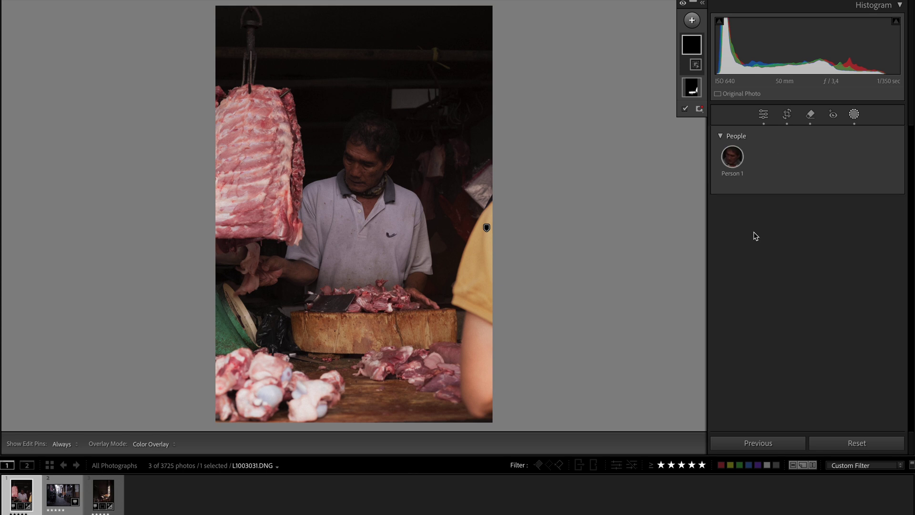
pyautogui.click(734, 159)
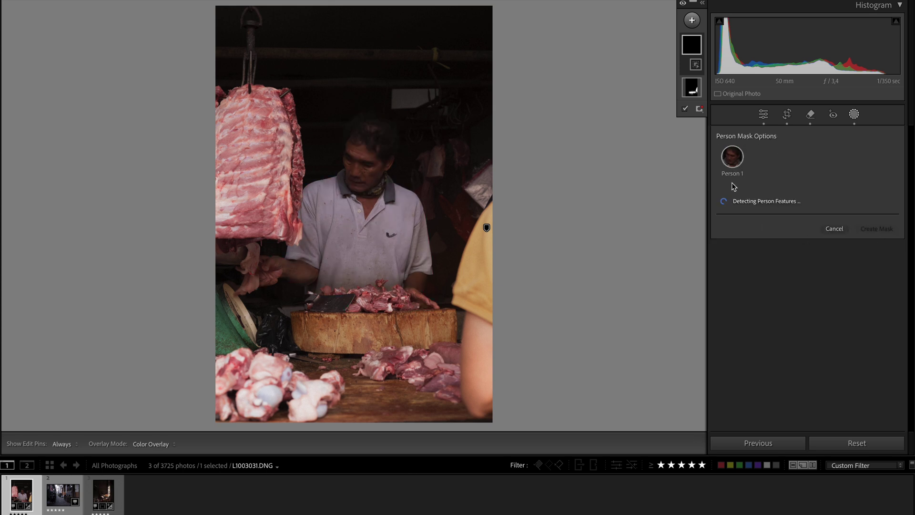
pyautogui.click(876, 365)
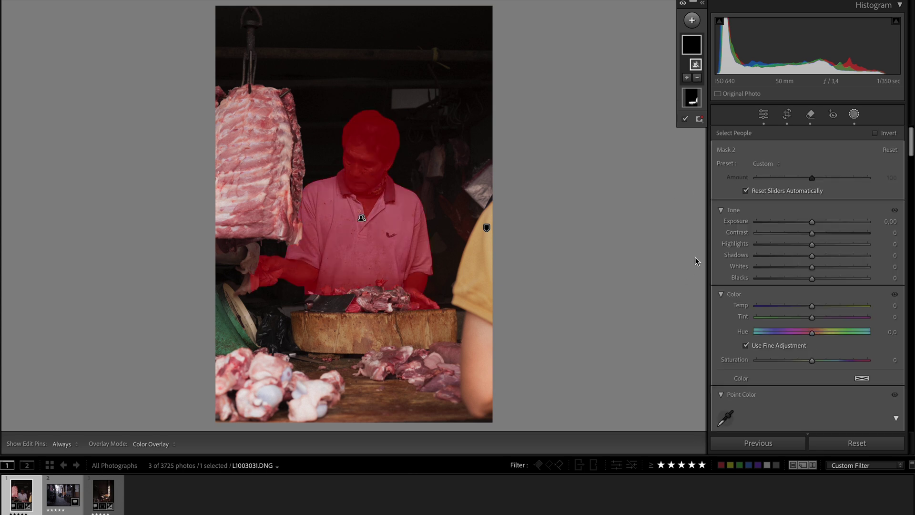
pyautogui.moveTo(816, 269); pyautogui.dragTo(830, 267)
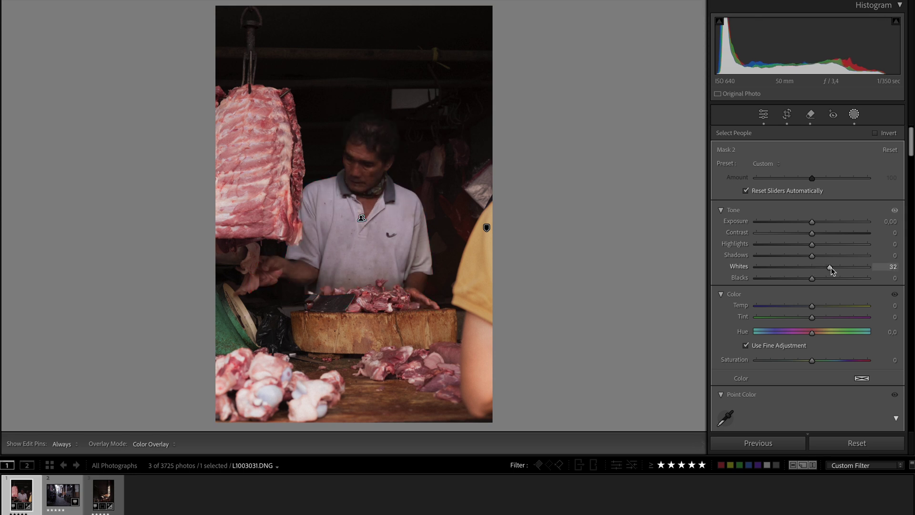
pyautogui.scroll(-6, 817, 313)
pyautogui.scroll(-3, 829, 329)
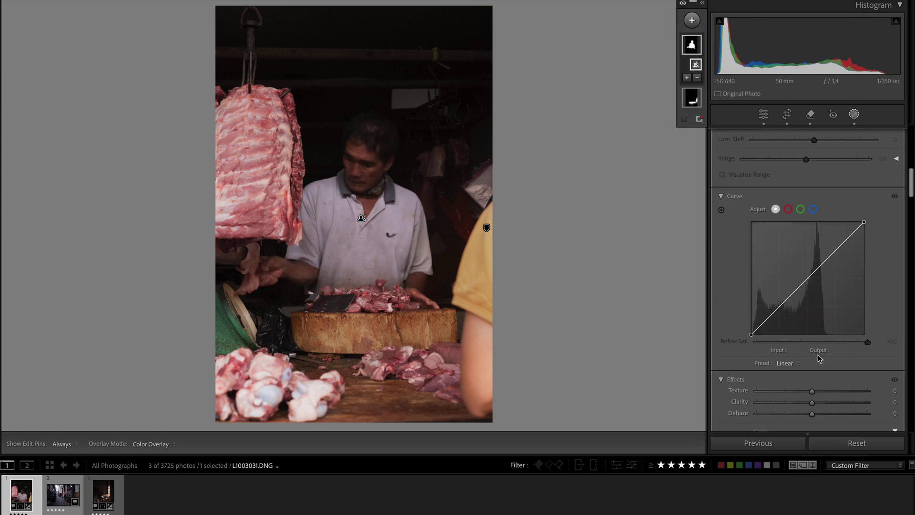
pyautogui.moveTo(811, 402)
pyautogui.mouseDown()
pyautogui.moveTo(867, 400)
pyautogui.moveTo(833, 396)
pyautogui.moveTo(829, 404)
pyautogui.mouseUp()
pyautogui.scroll(3, 806, 286)
# Duplicate and invert the vendor's mask, darkening the background to Exposure −0.43.
pyautogui.click(694, 22)
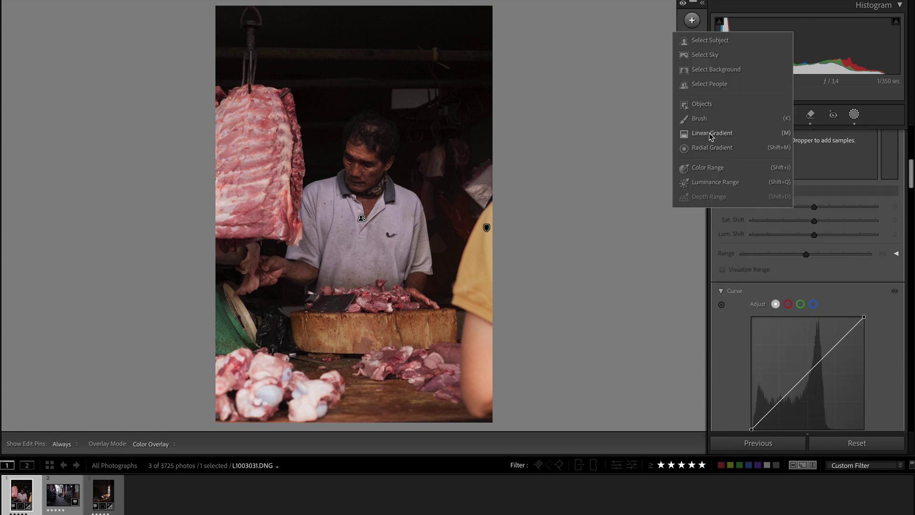
pyautogui.click(707, 41)
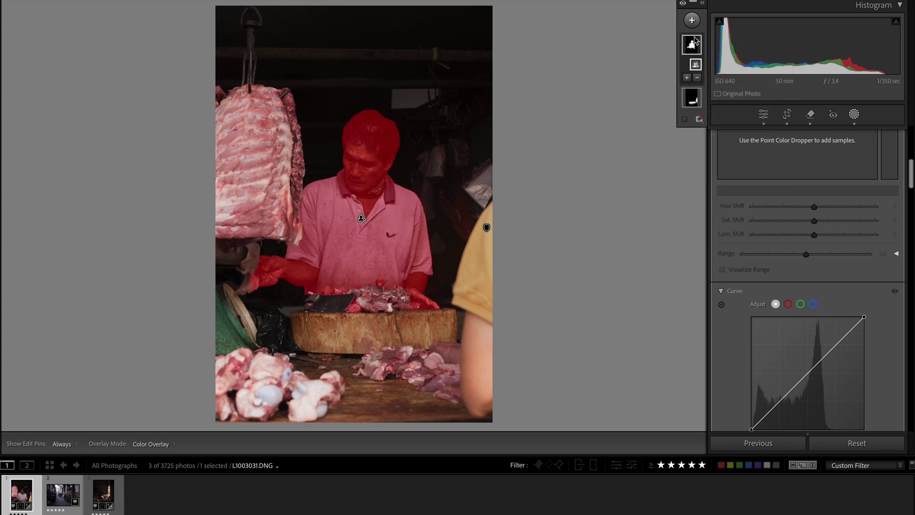
pyautogui.rightClick(695, 41)
pyautogui.click(735, 74)
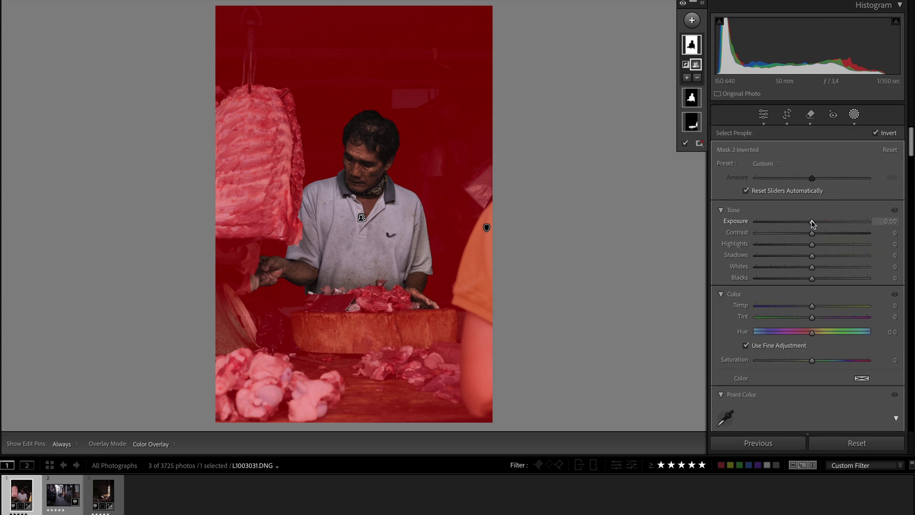
pyautogui.moveTo(812, 221)
pyautogui.mouseDown()
pyautogui.moveTo(803, 219)
pyautogui.moveTo(823, 234)
pyautogui.mouseUp()
pyautogui.click(691, 97)
# Add a linear gradient from the photo bottom to the vendor's head with Exposure −0.75 and Blacks −16.
pyautogui.click(691, 20)
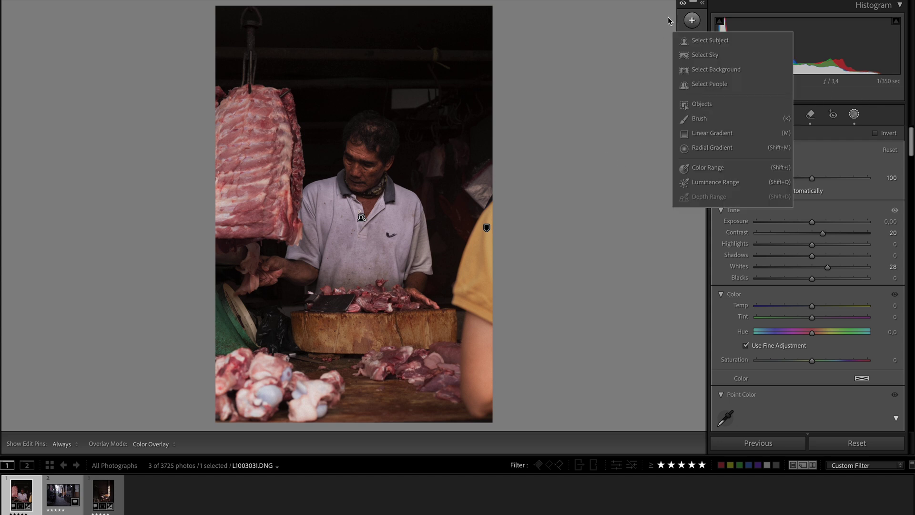
pyautogui.click(712, 133)
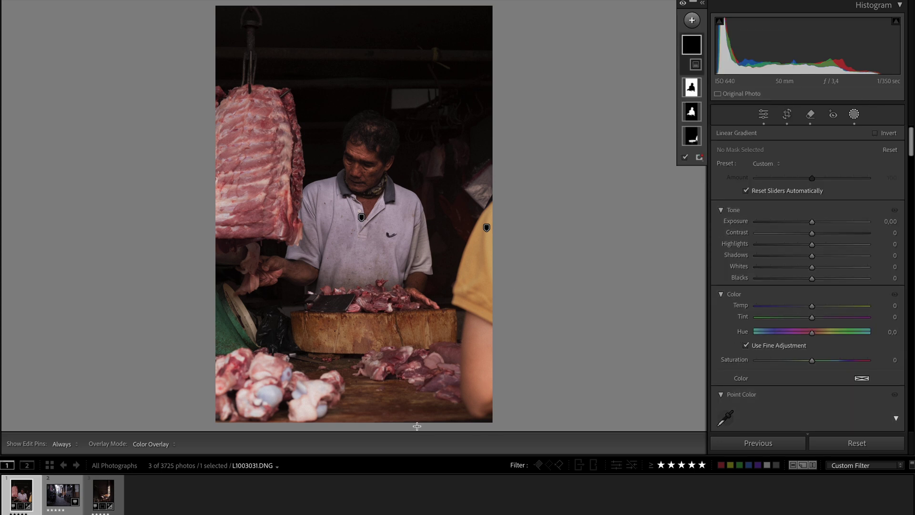
pyautogui.moveTo(417, 425); pyautogui.dragTo(328, 137)
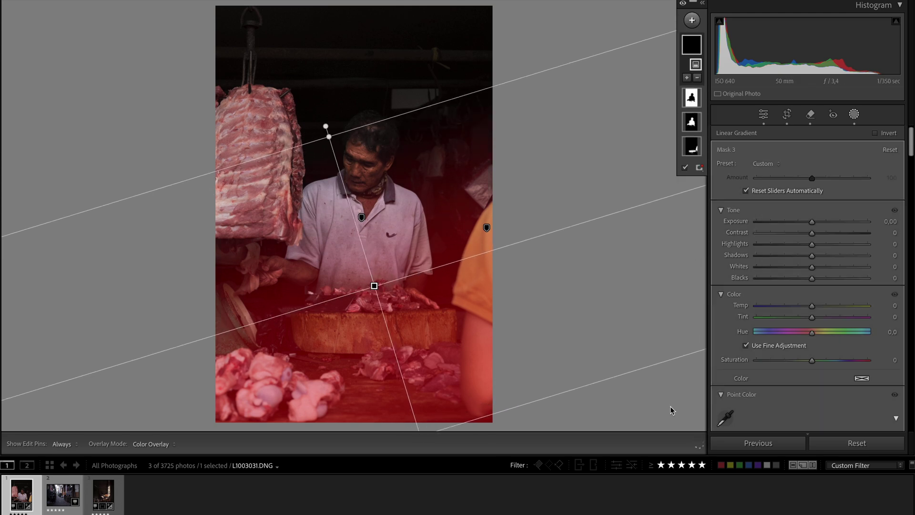
pyautogui.moveTo(811, 222)
pyautogui.mouseDown()
pyautogui.moveTo(820, 221)
pyautogui.moveTo(801, 222)
pyautogui.mouseUp()
pyautogui.moveTo(812, 278); pyautogui.dragTo(805, 279)
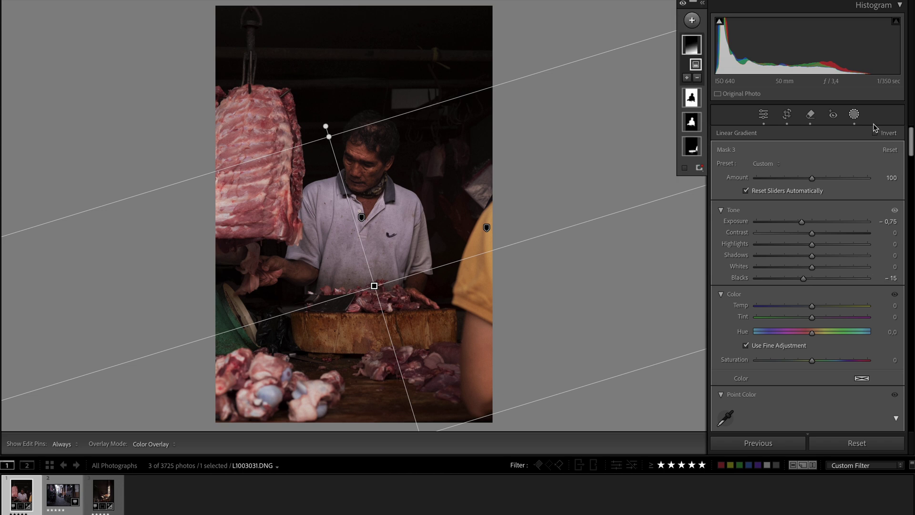
pyautogui.click(854, 114)
pyautogui.moveTo(380, 190); pyautogui.dragTo(380, 193)
# Set Sharpening Masking to 40 in the Detail panel.
pyautogui.scroll(-3, 865, 315)
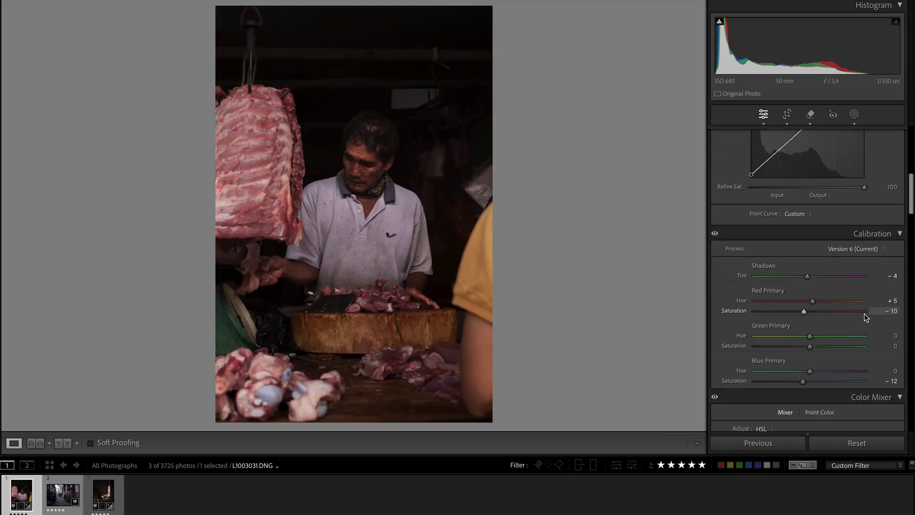
pyautogui.scroll(-15, 864, 316)
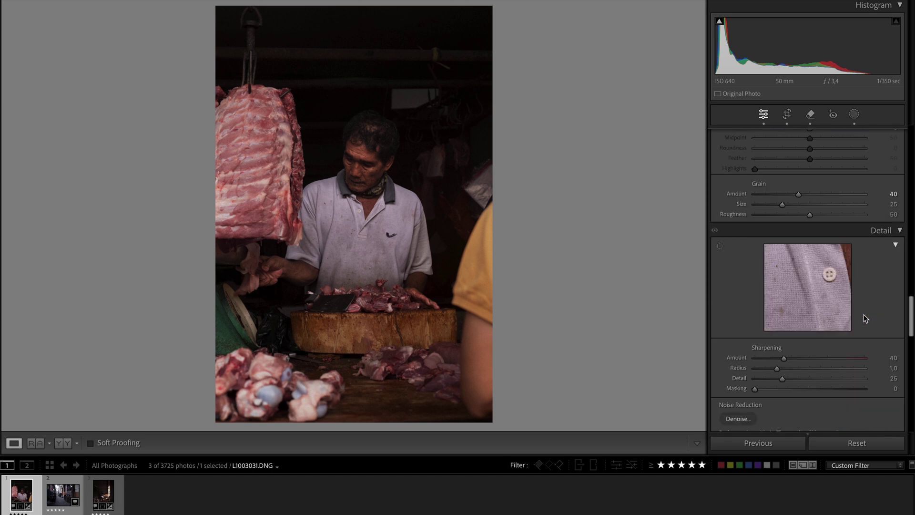
pyautogui.scroll(-3, 863, 313)
pyautogui.moveTo(754, 296); pyautogui.dragTo(791, 299)
# Raise global Exposure to +0.70 and lower Contrast to −19 in the Basic panel.
pyautogui.scroll(10, 820, 295)
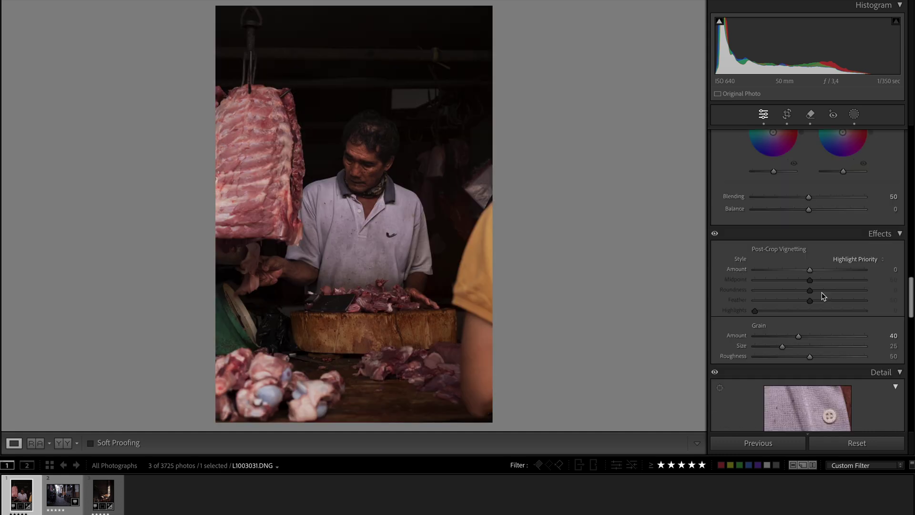
pyautogui.scroll(10, 821, 295)
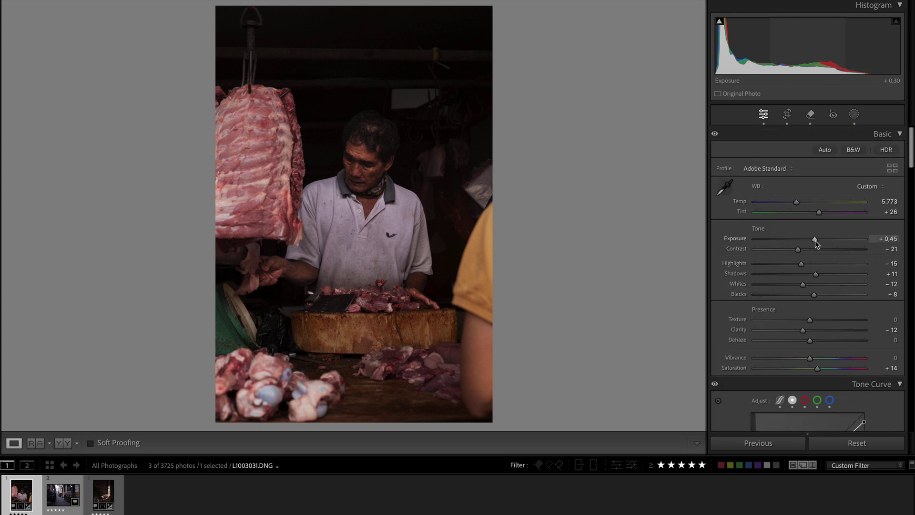
pyautogui.moveTo(815, 239); pyautogui.dragTo(804, 253)
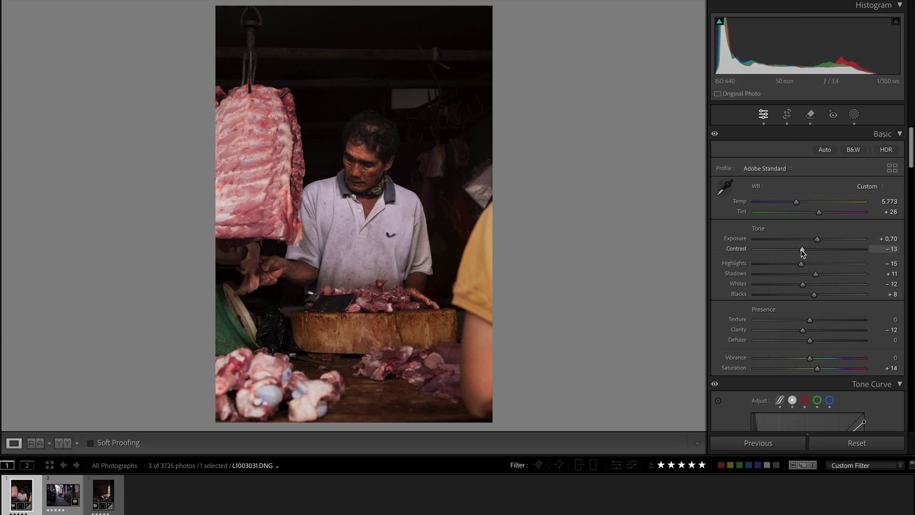
pyautogui.moveTo(802, 252); pyautogui.dragTo(799, 250)
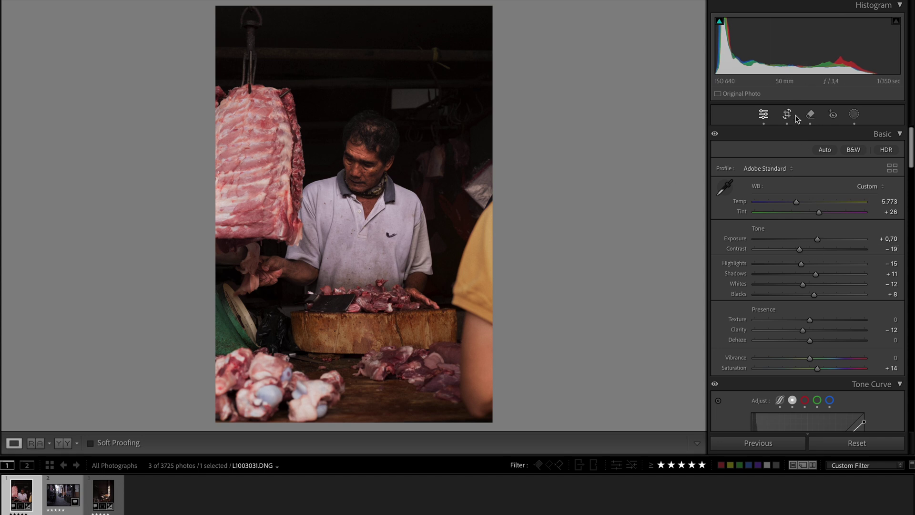
# Give the vendor's person mask (Mask 2) Whites 18 and Contrast 38.
pyautogui.click(854, 114)
pyautogui.click(693, 95)
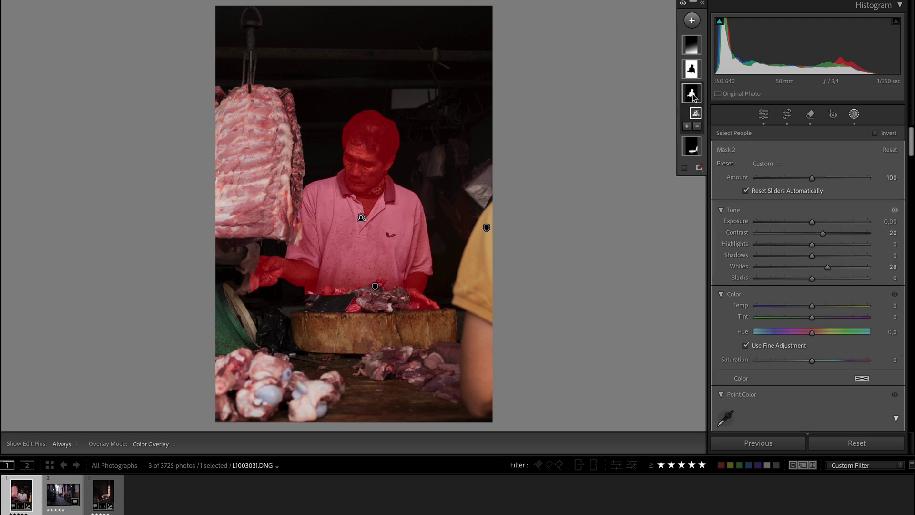
pyautogui.moveTo(825, 267); pyautogui.dragTo(824, 267)
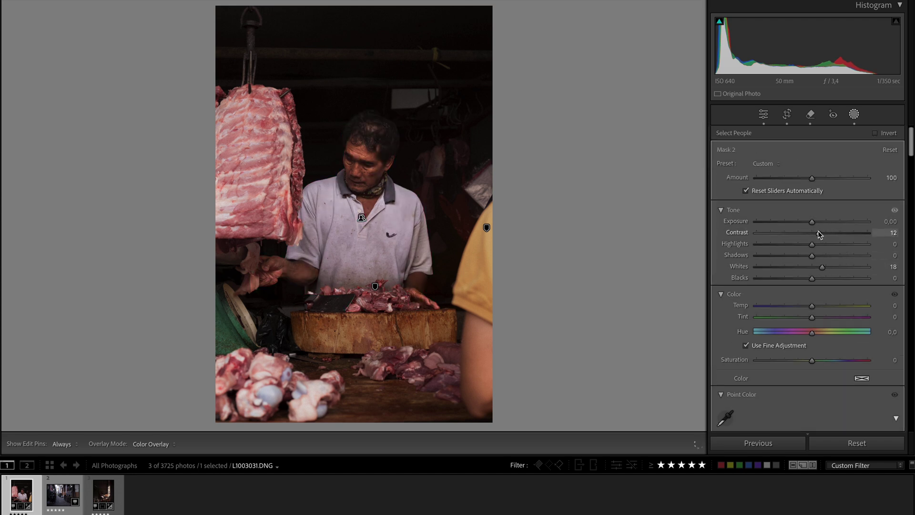
pyautogui.moveTo(819, 232); pyautogui.dragTo(834, 230)
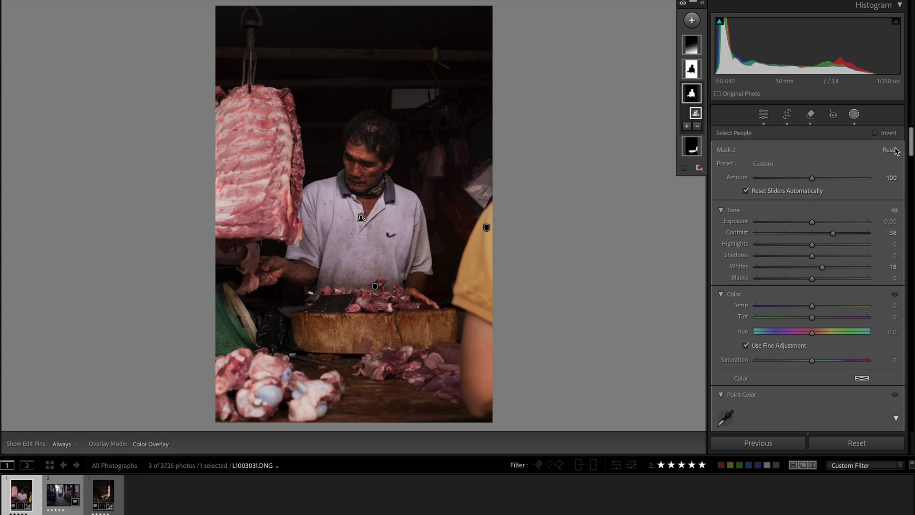
pyautogui.click(853, 115)
pyautogui.click(853, 115)
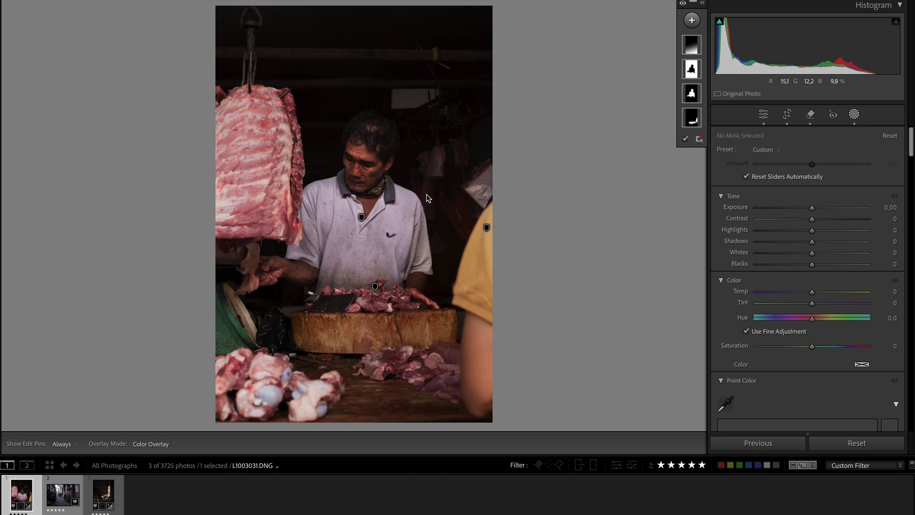
# Open L1003142.DNG, the alley photo, from the filmstrip.
pyautogui.click(63, 494)
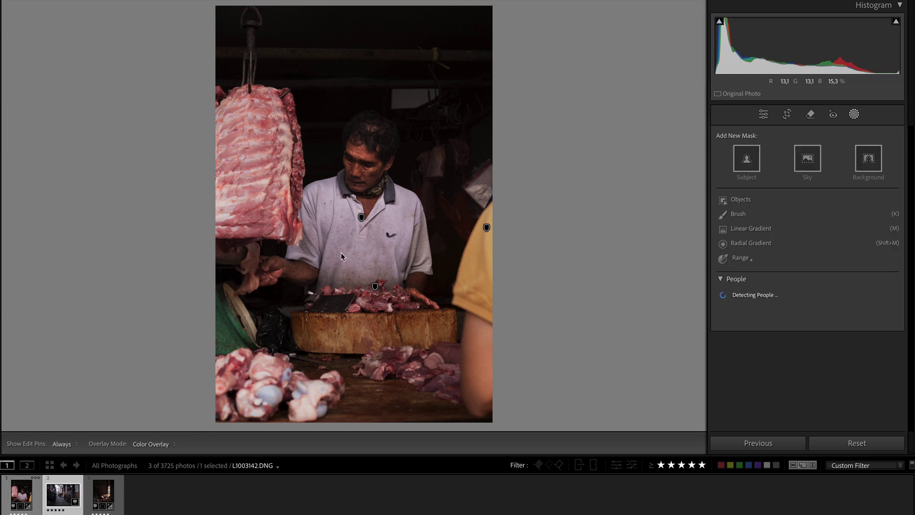